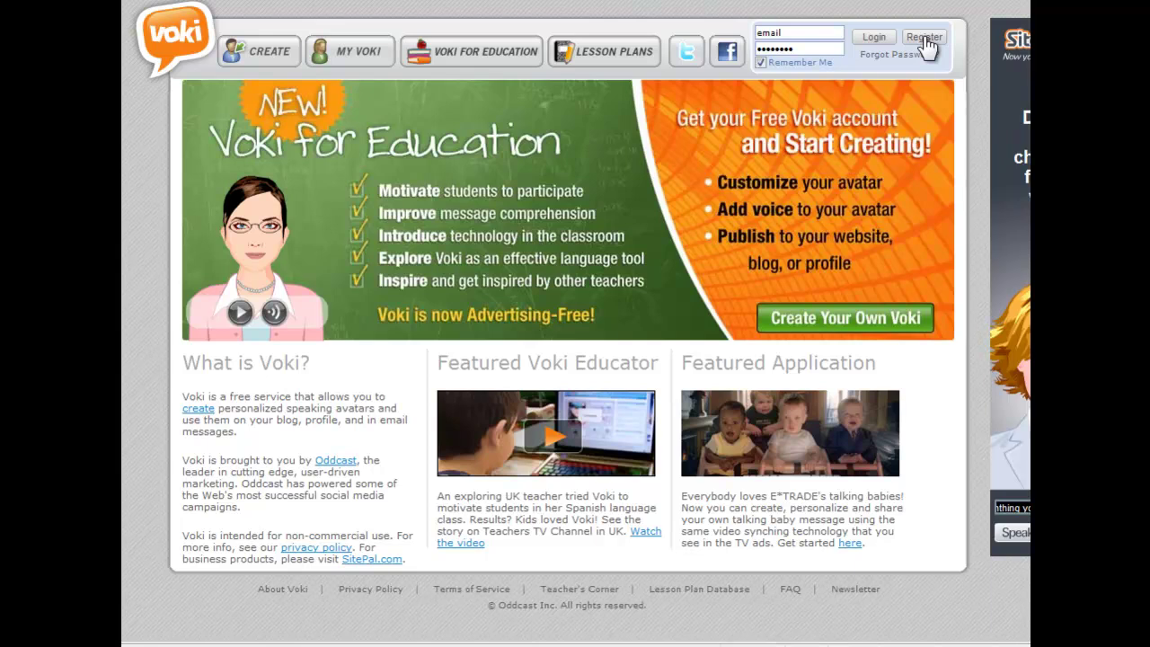
Log in on the Voki home page with the account email and password.
{"action": "left_click", "coordinate": [925, 40]}
Submit the login and reach the empty My Voki page.
{"action": "left_click", "coordinate": [926, 39]}
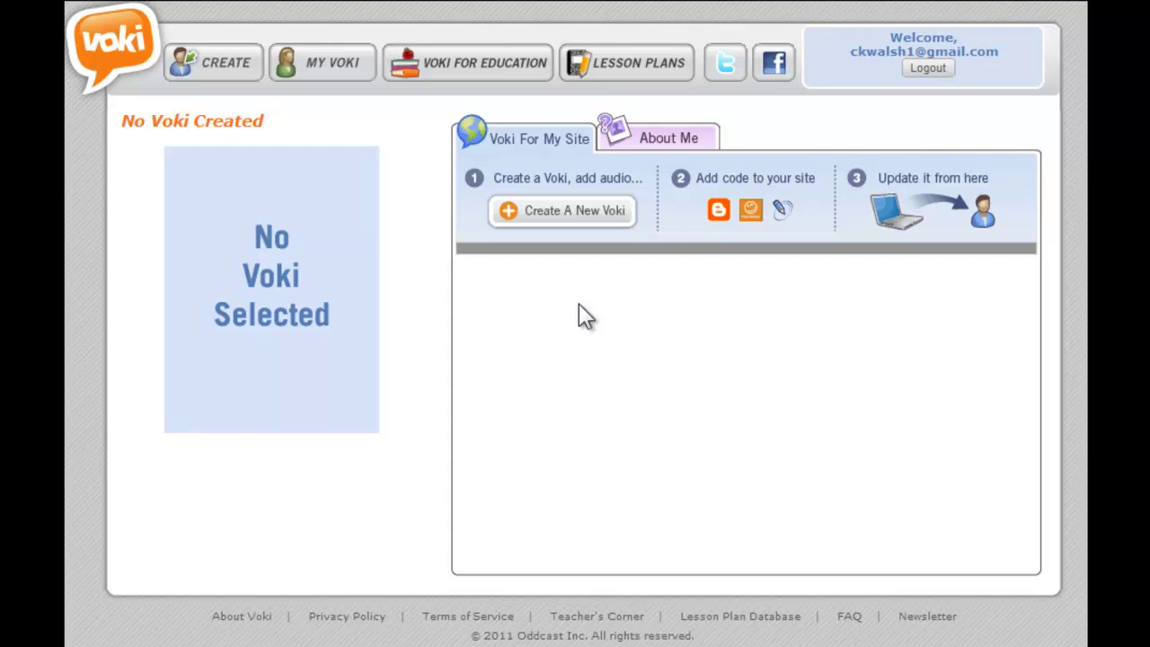
Create a new Voki and bring up the Character Style choices.
{"action": "left_click", "coordinate": [557, 216]}
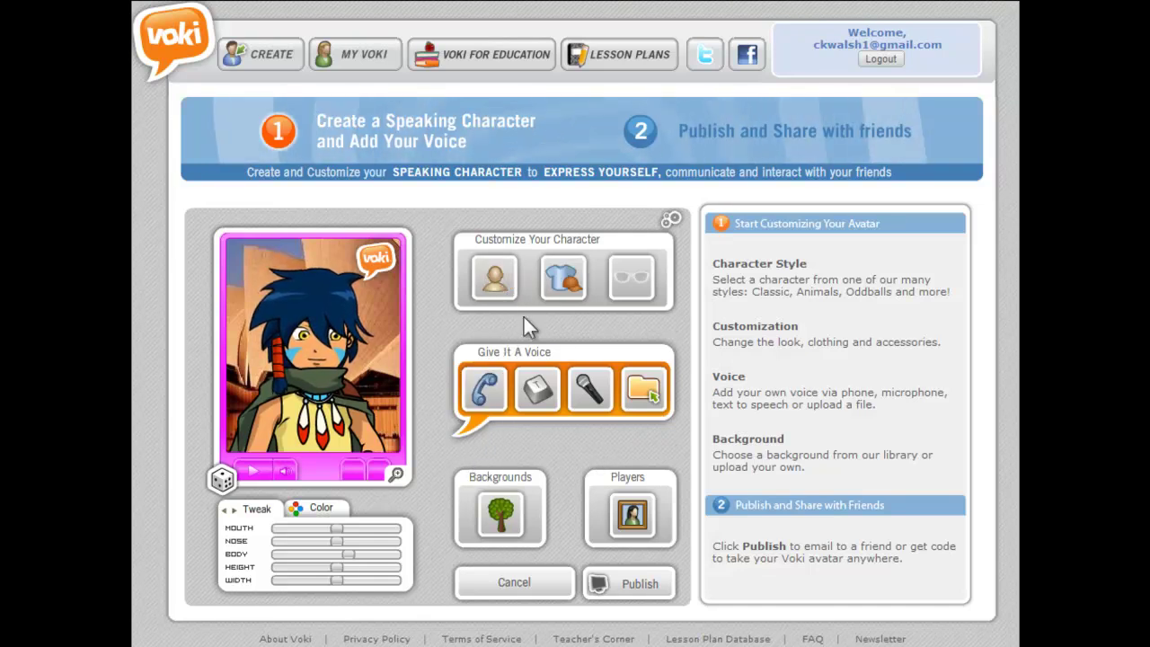
{"action": "left_click", "coordinate": [500, 285]}
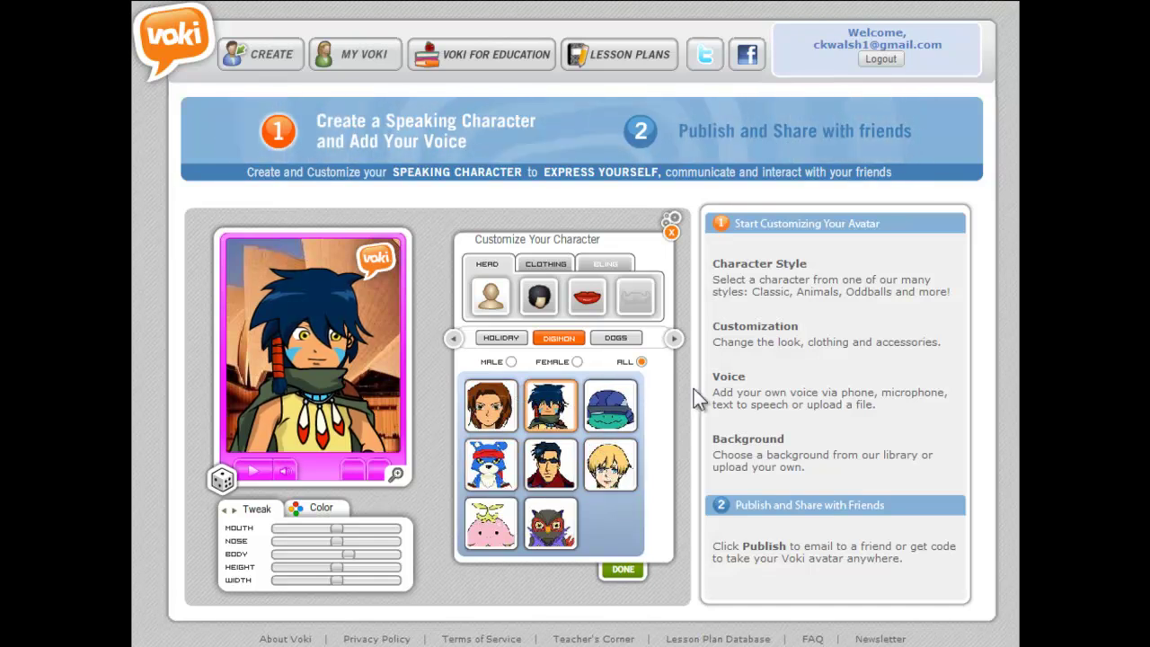
Replace the default avatar with the second face in the Toons collection.
{"action": "left_click", "coordinate": [673, 340]}
{"action": "left_click", "coordinate": [674, 340]}
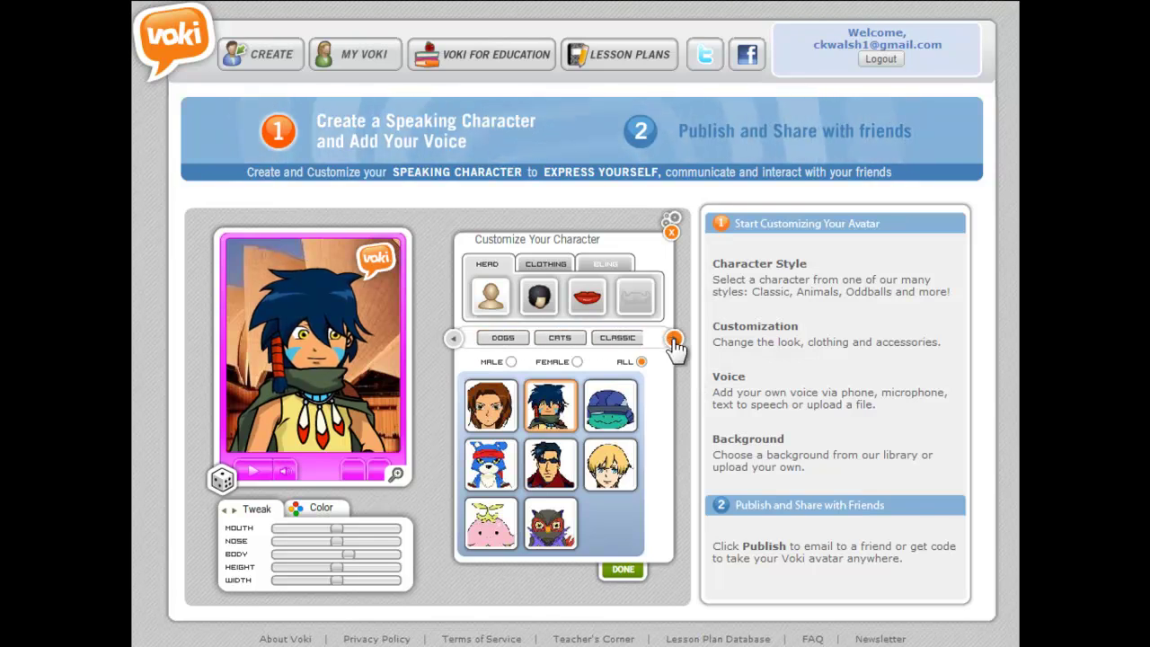
{"action": "left_click", "coordinate": [674, 340]}
{"action": "left_click", "coordinate": [674, 340]}
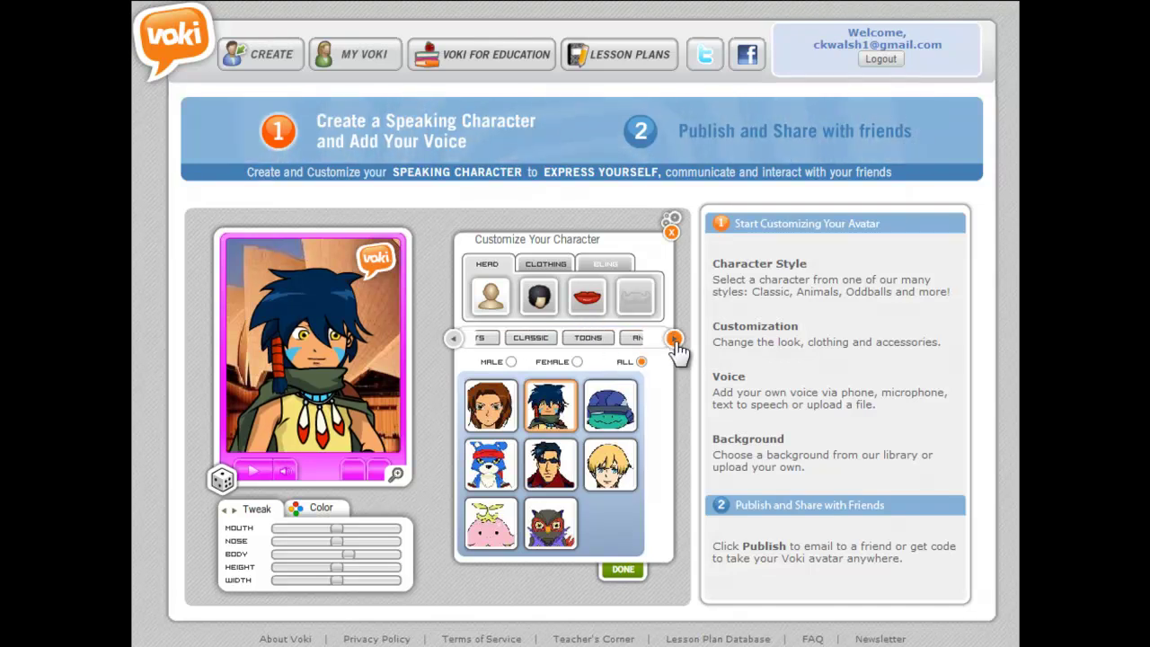
{"action": "left_click", "coordinate": [574, 347]}
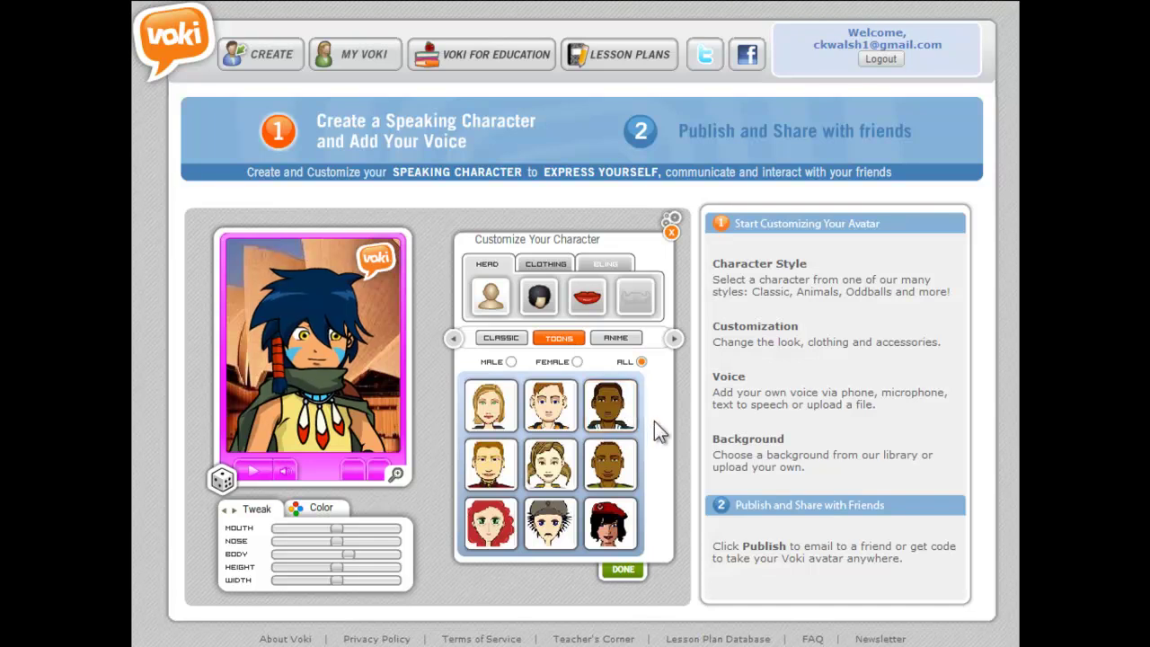
{"action": "left_click", "coordinate": [564, 422]}
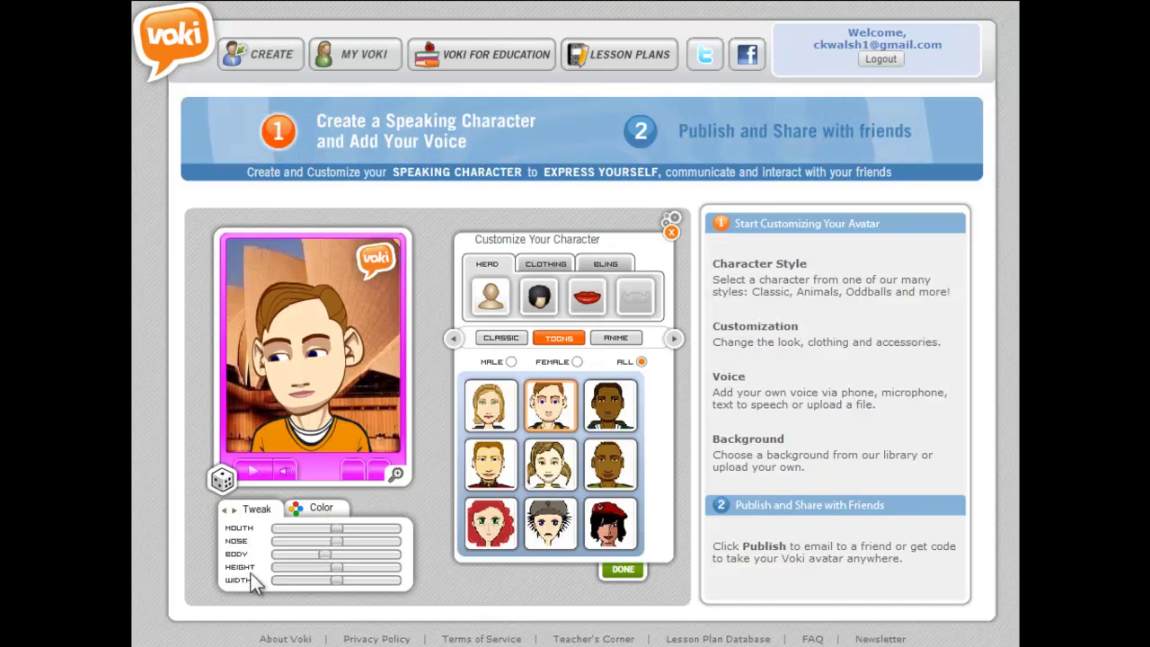
Tweak the avatar's mouth and nose shapes and make its body narrower.
{"action": "mouse_move", "coordinate": [333, 531]}
{"action": "left_mouse_down"}
{"action": "mouse_move", "coordinate": [359, 530]}
{"action": "mouse_move", "coordinate": [334, 528]}
{"action": "left_mouse_up"}
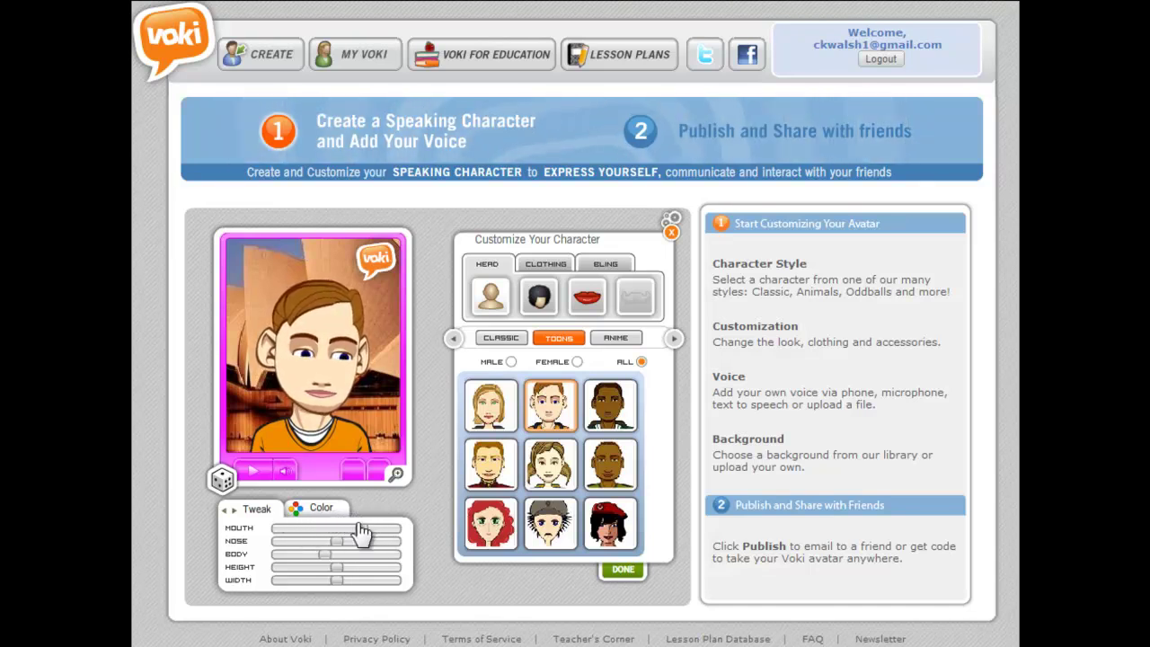
{"action": "left_click_drag", "start_coordinate": [337, 542], "coordinate": [304, 545]}
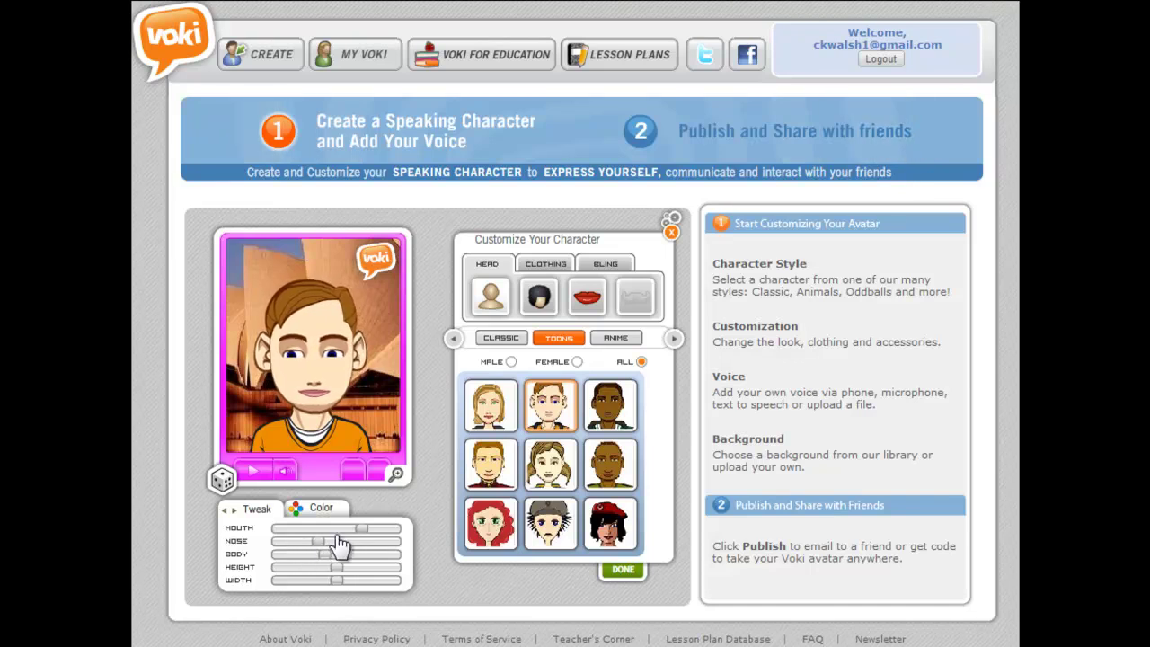
{"action": "left_click_drag", "start_coordinate": [396, 541], "coordinate": [358, 543]}
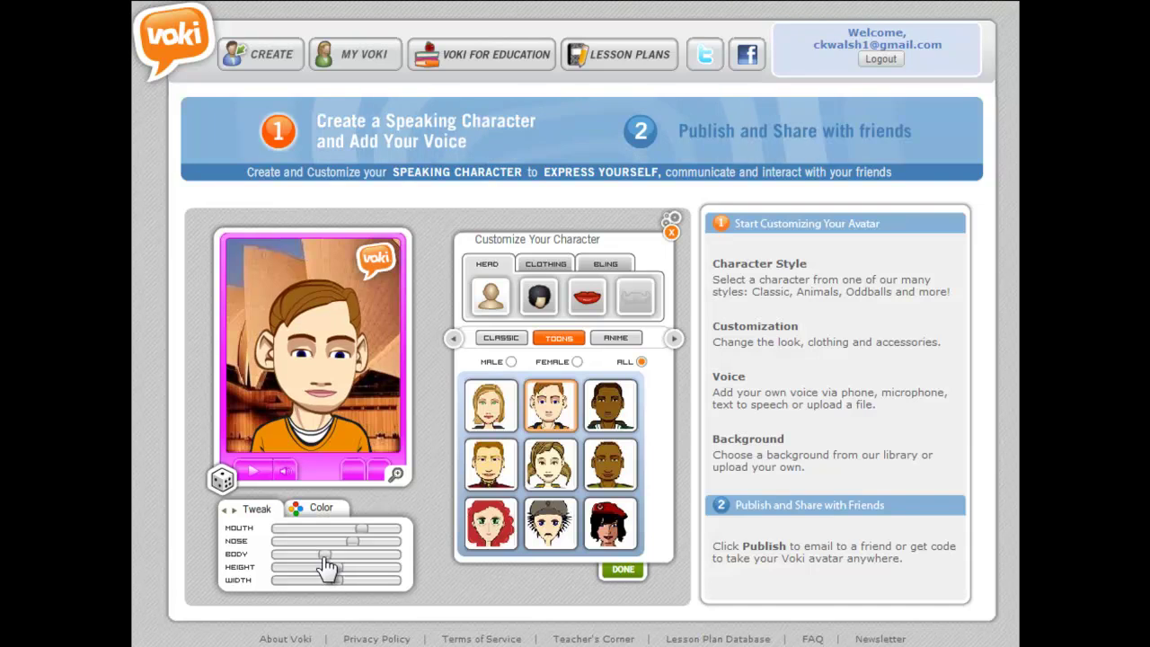
{"action": "mouse_move", "coordinate": [325, 554]}
{"action": "left_mouse_down"}
{"action": "mouse_move", "coordinate": [262, 553]}
{"action": "mouse_move", "coordinate": [368, 549]}
{"action": "mouse_move", "coordinate": [326, 552]}
{"action": "left_mouse_up"}
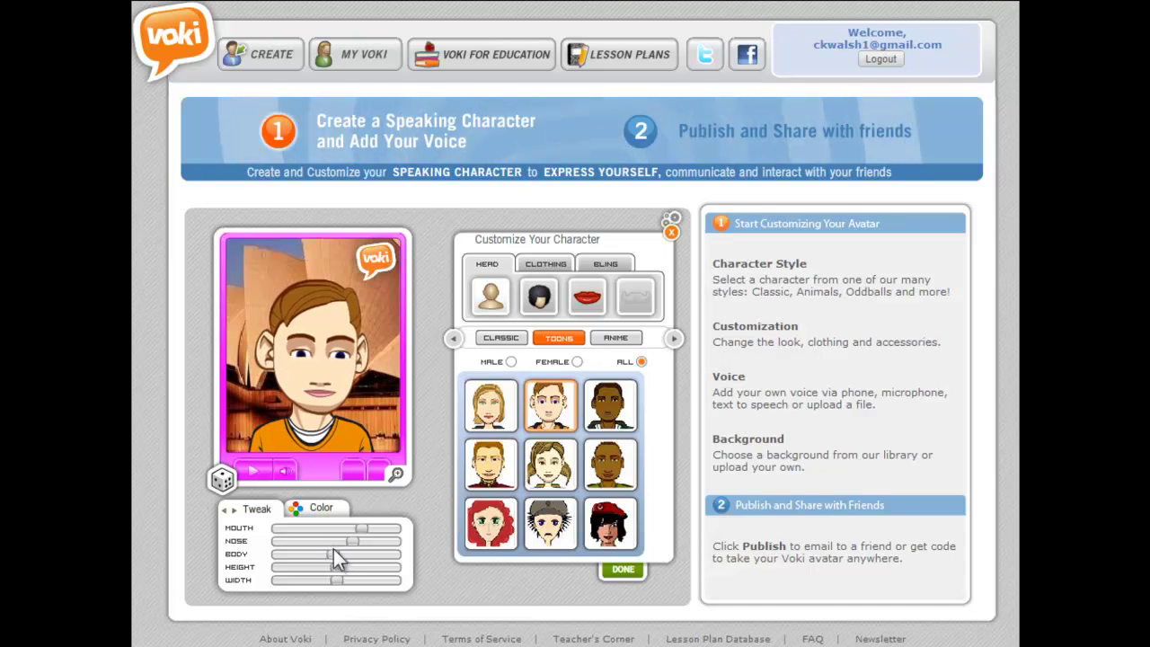
{"action": "left_click", "coordinate": [320, 511]}
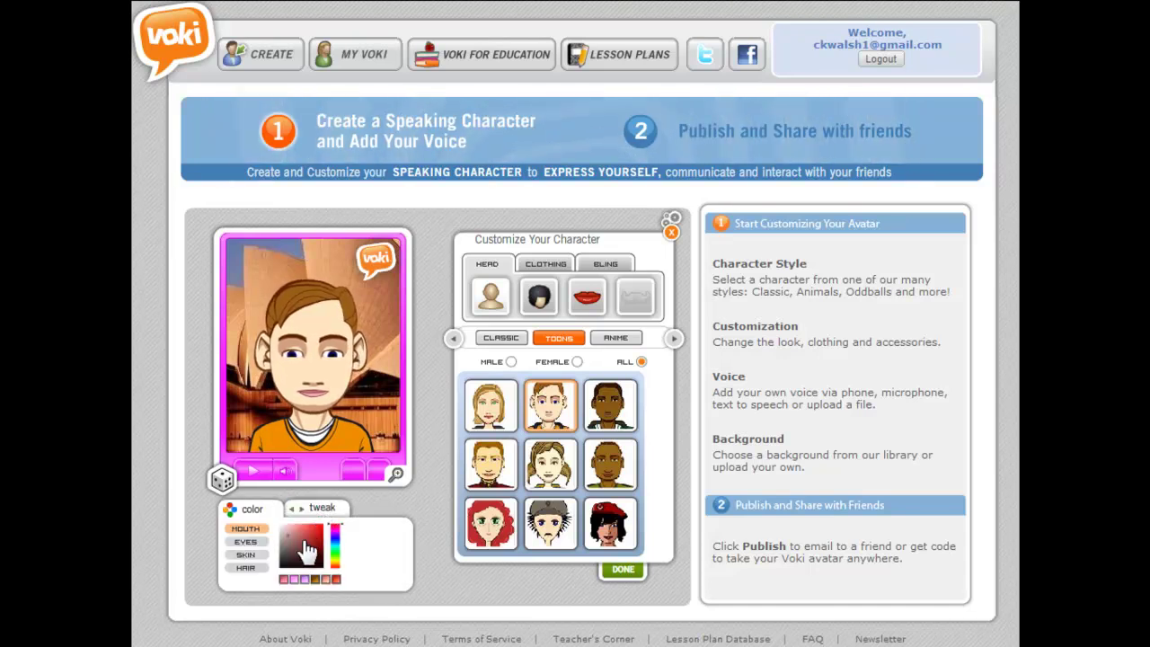
Recolour the avatar's hair from brown to a lighter blonde.
{"action": "left_click", "coordinate": [248, 568]}
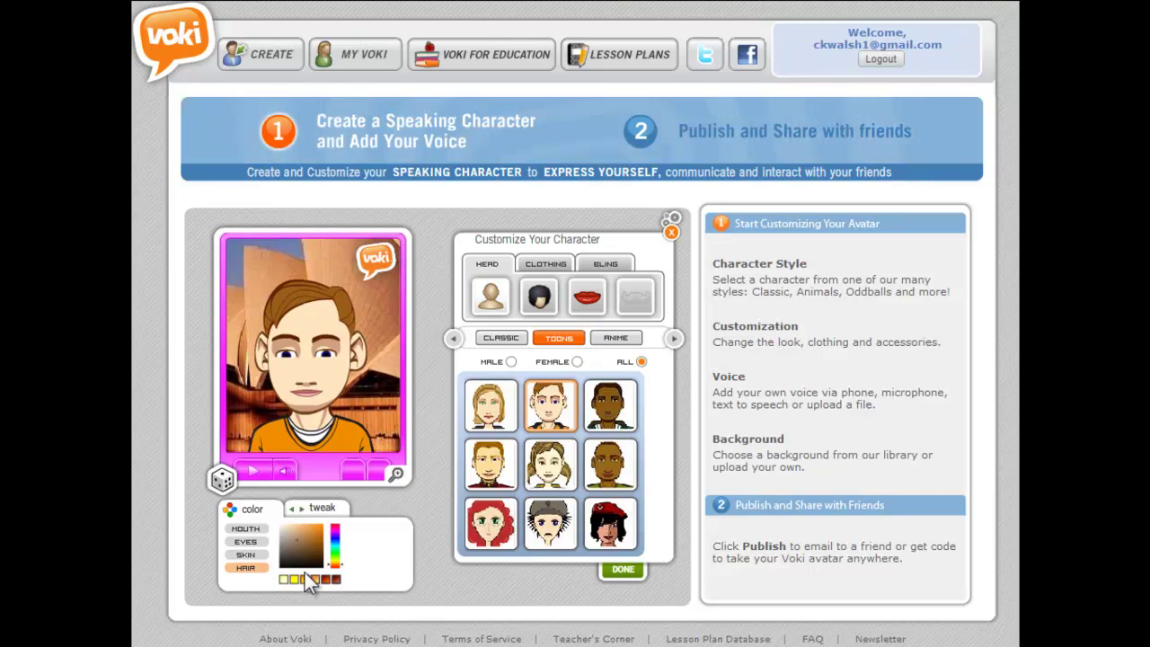
{"action": "left_click_drag", "start_coordinate": [306, 559], "coordinate": [299, 544]}
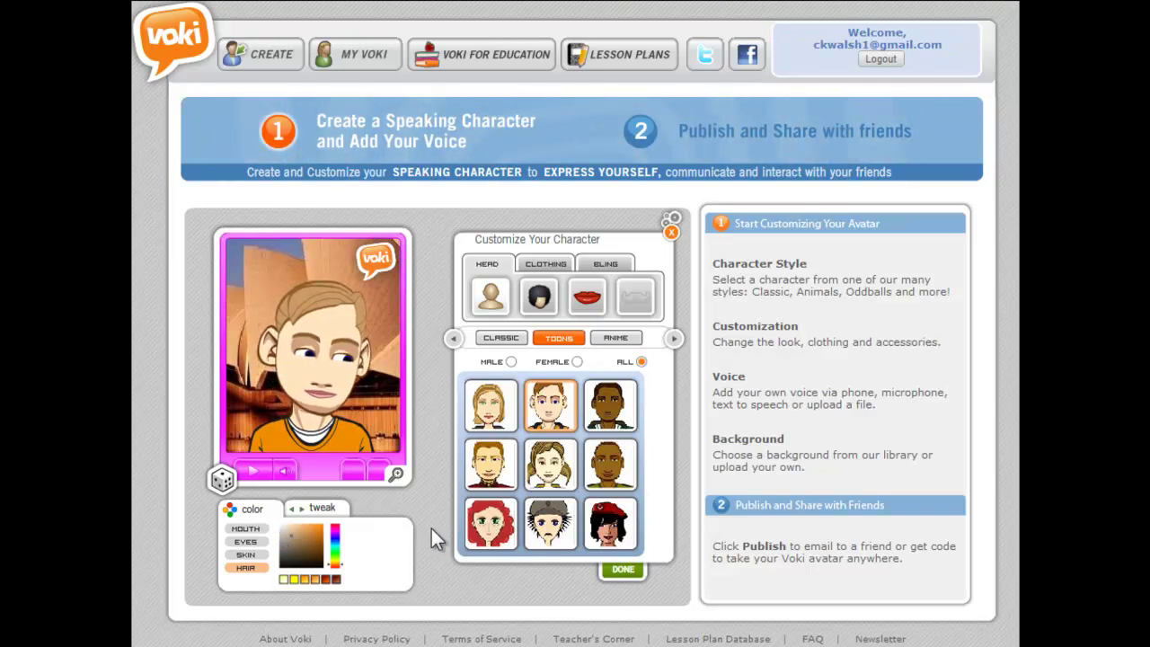
Browse the mouth, hair, clothing and bling options, then finish the character.
{"action": "left_click", "coordinate": [586, 296]}
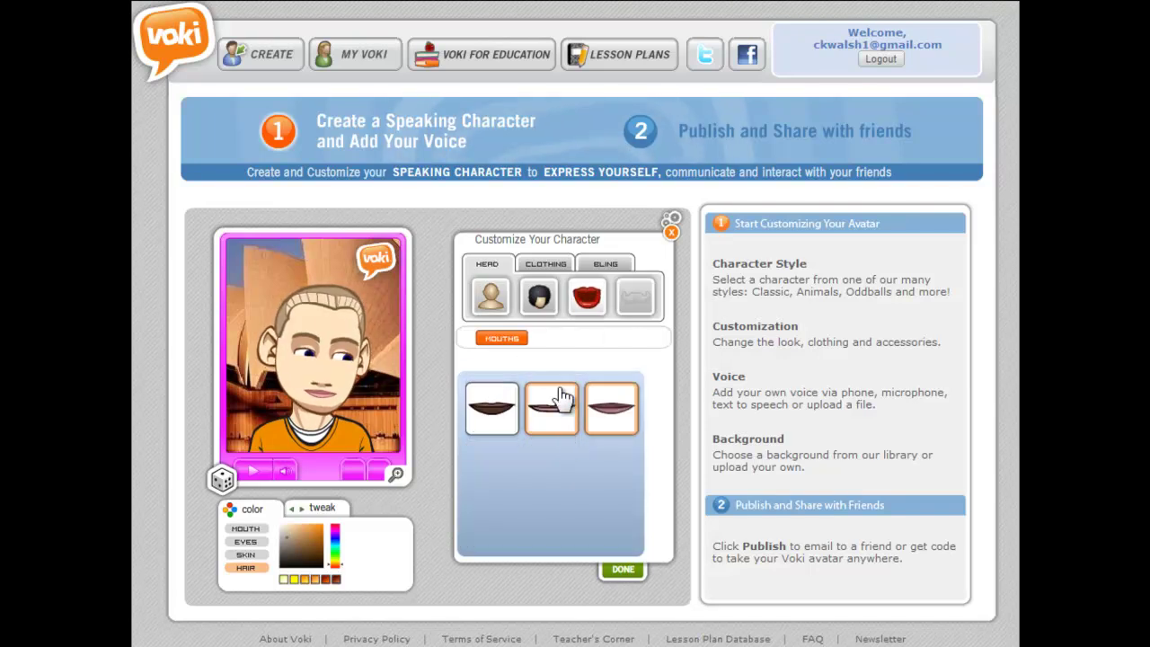
{"action": "left_click", "coordinate": [540, 299]}
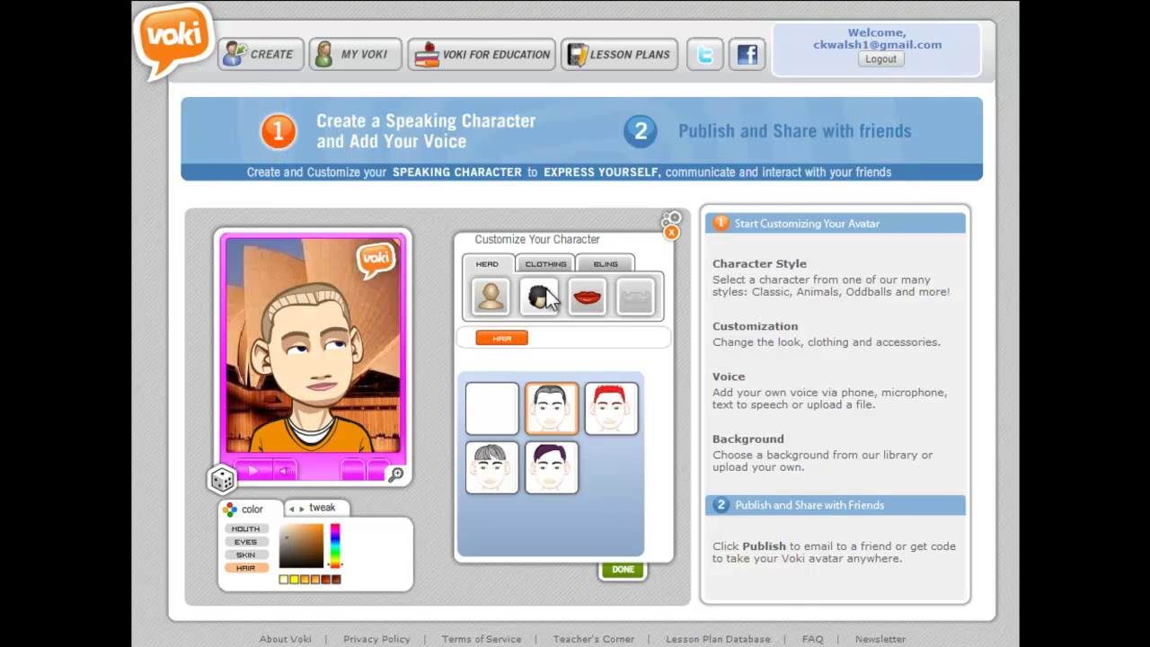
{"action": "left_click", "coordinate": [586, 298]}
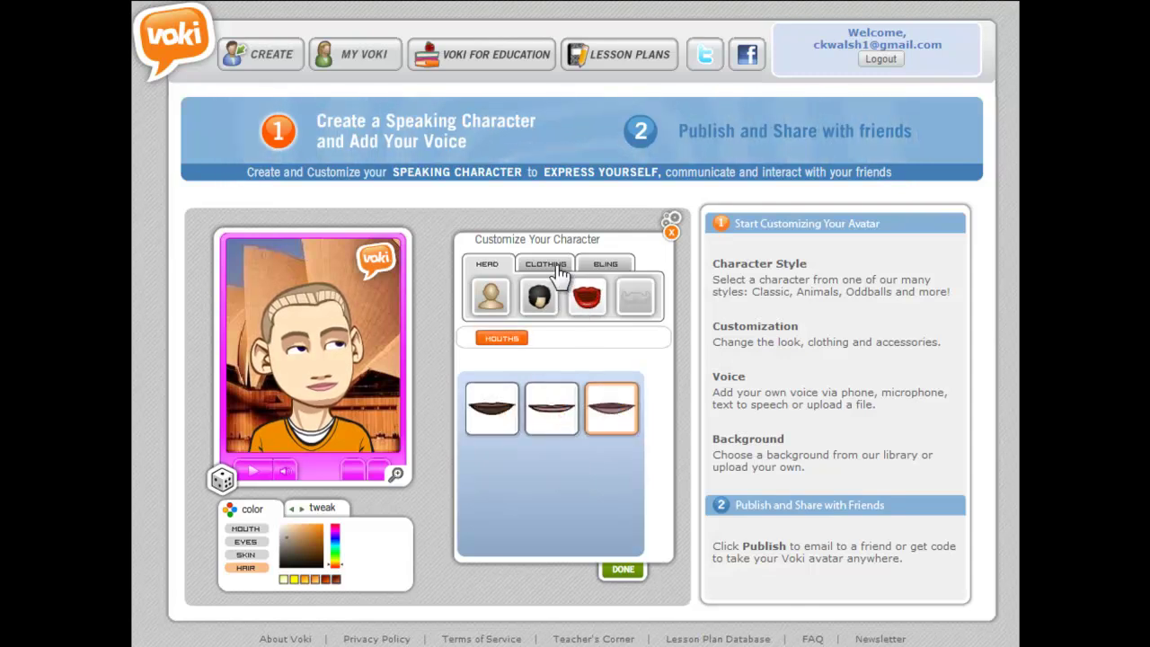
{"action": "left_click", "coordinate": [548, 264]}
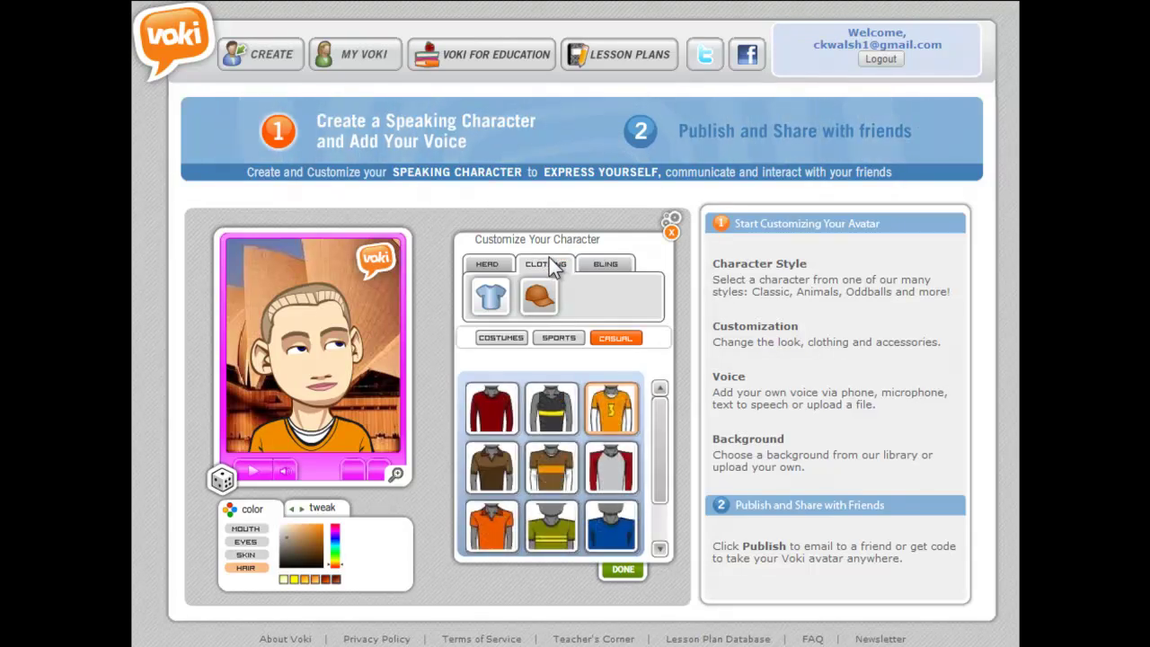
{"action": "left_click", "coordinate": [610, 265]}
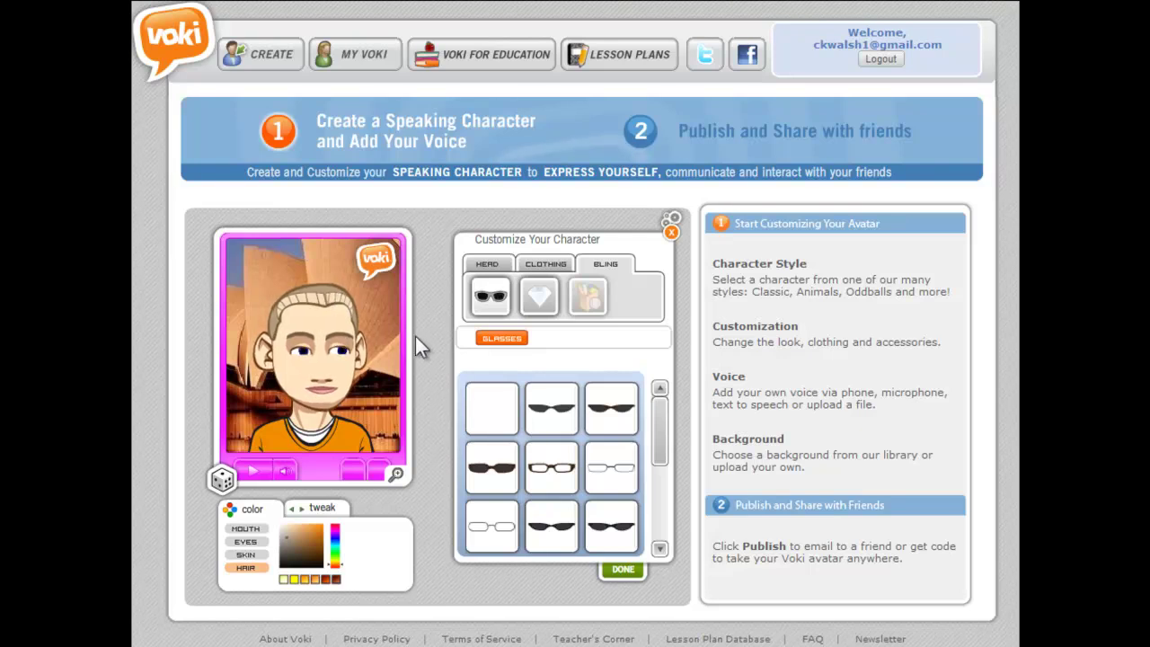
{"action": "left_click", "coordinate": [620, 568]}
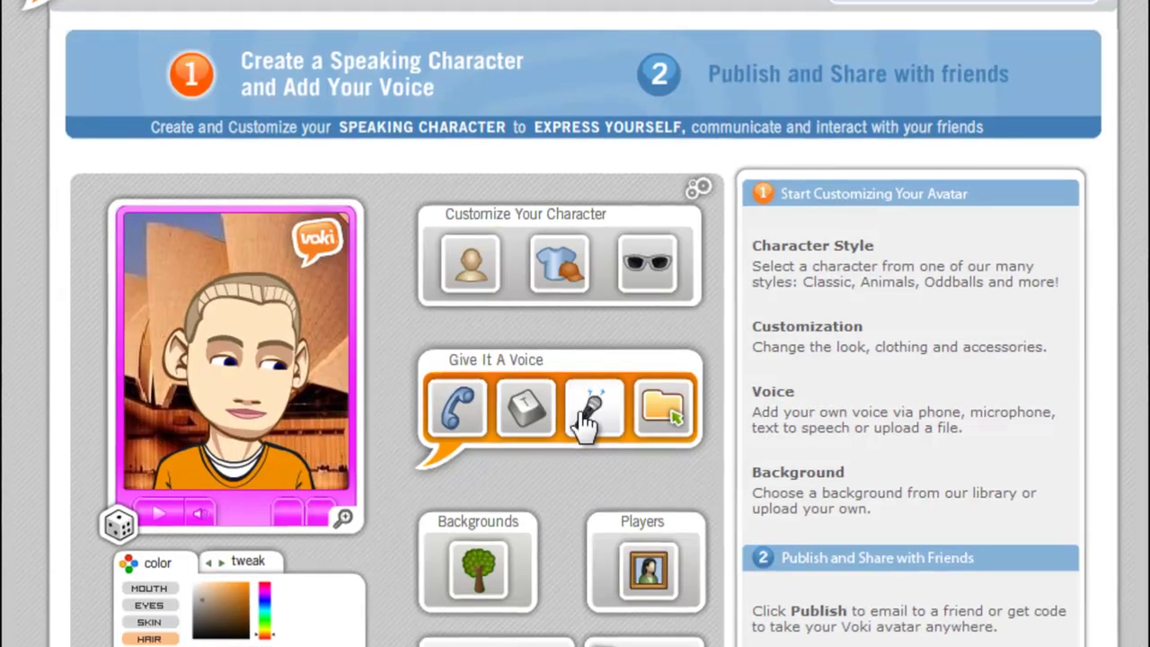
Allow microphone access, record a short spoken greeting and save it.
{"action": "left_click", "coordinate": [586, 415]}
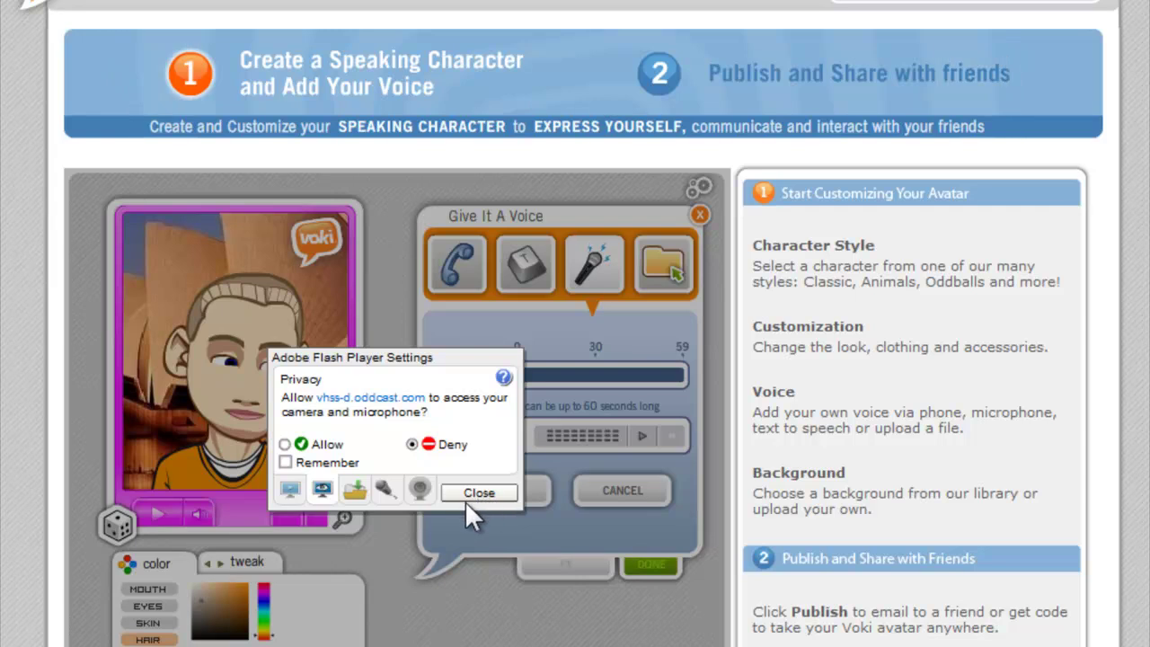
{"action": "left_click", "coordinate": [285, 444]}
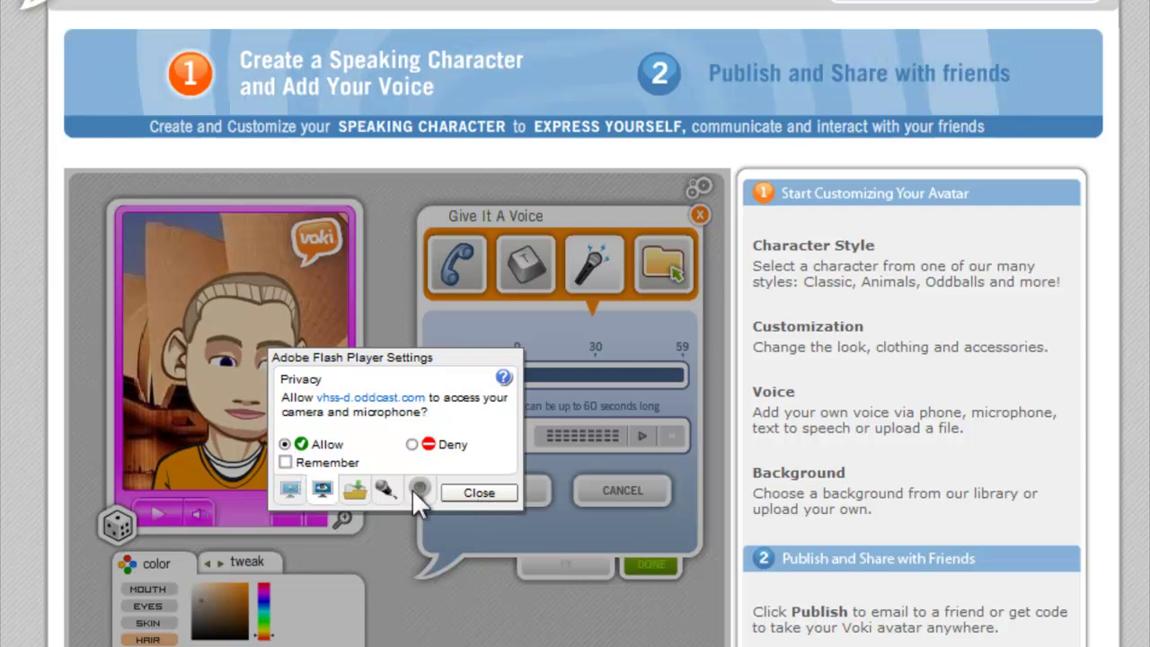
{"action": "left_click", "coordinate": [470, 494]}
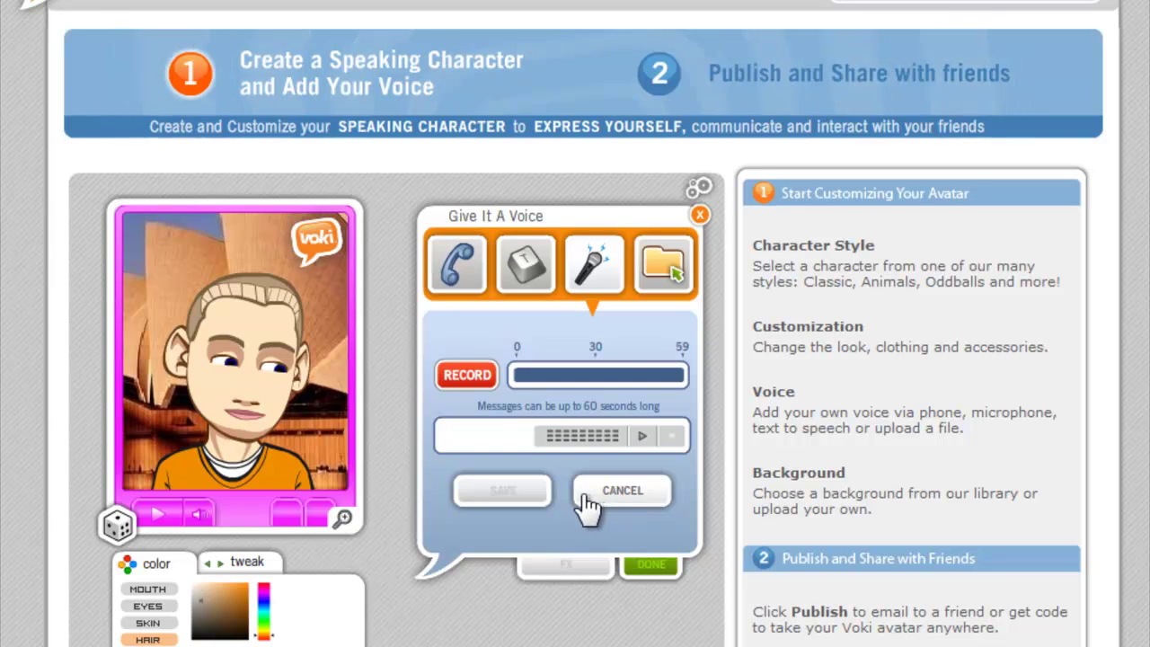
{"action": "left_click", "coordinate": [466, 370]}
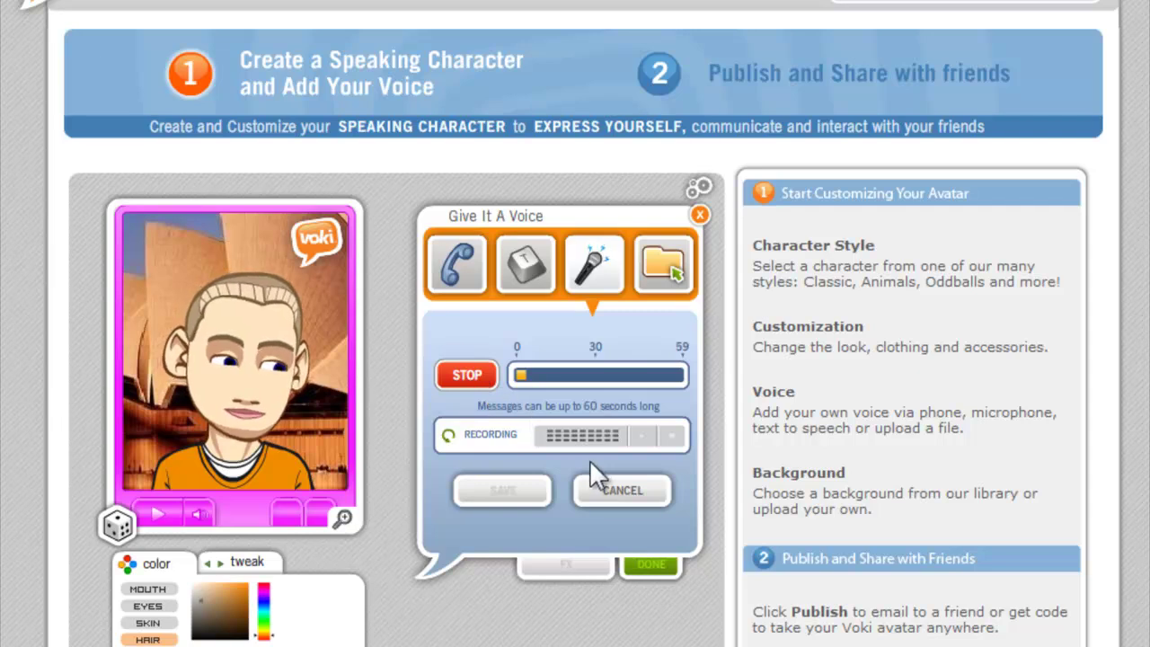
{"action": "left_click", "coordinate": [467, 376]}
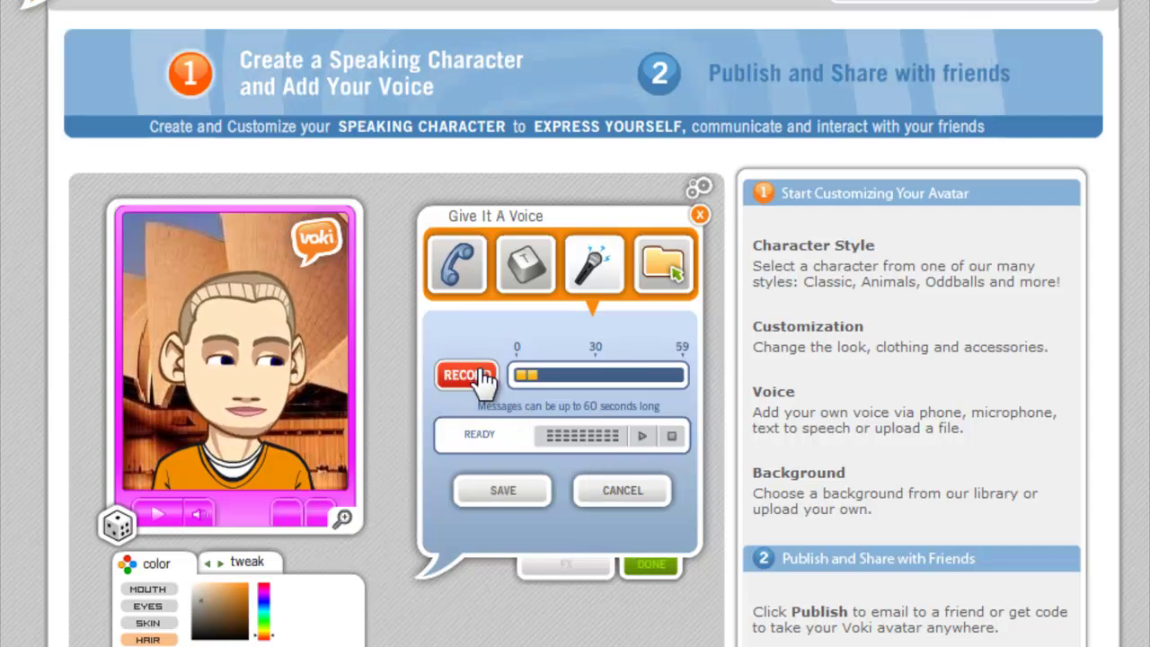
{"action": "left_click", "coordinate": [500, 494]}
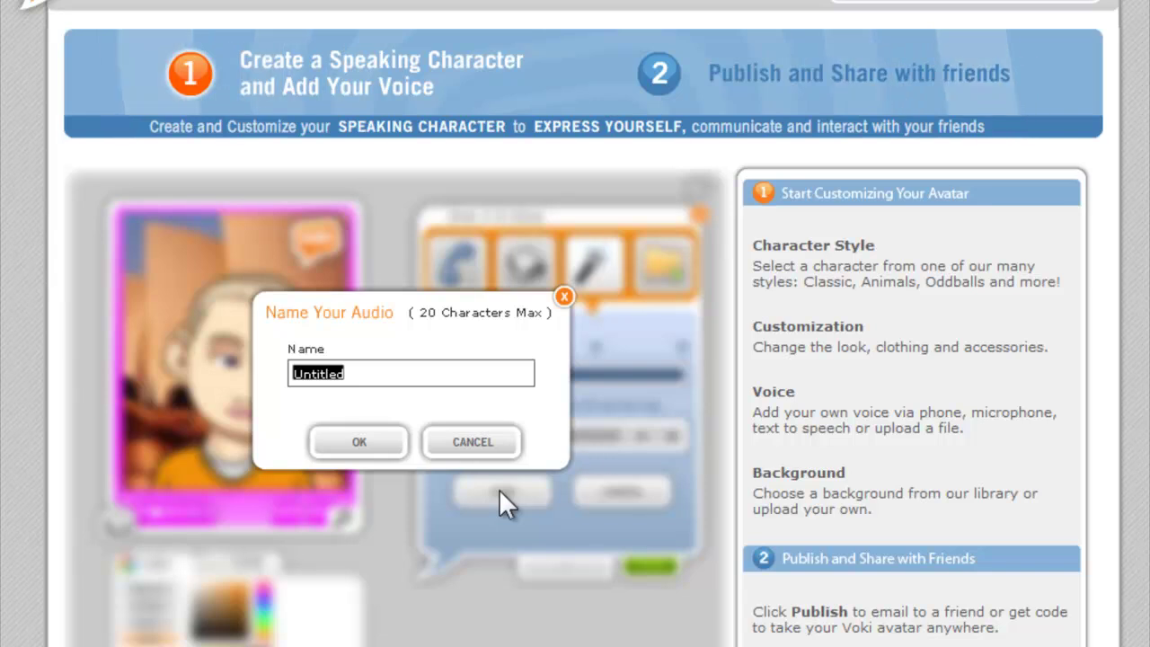
Name the recorded audio 'Greeting' and confirm the save.
{"action": "type", "text": "G"}
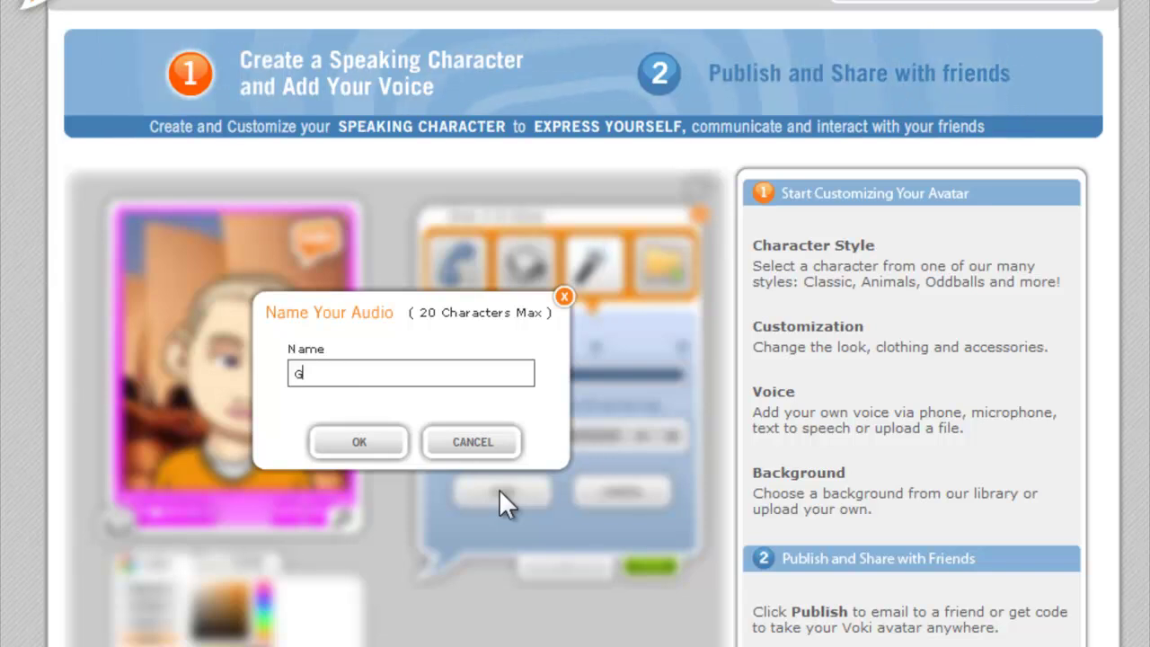
{"action": "type", "text": "reeting"}
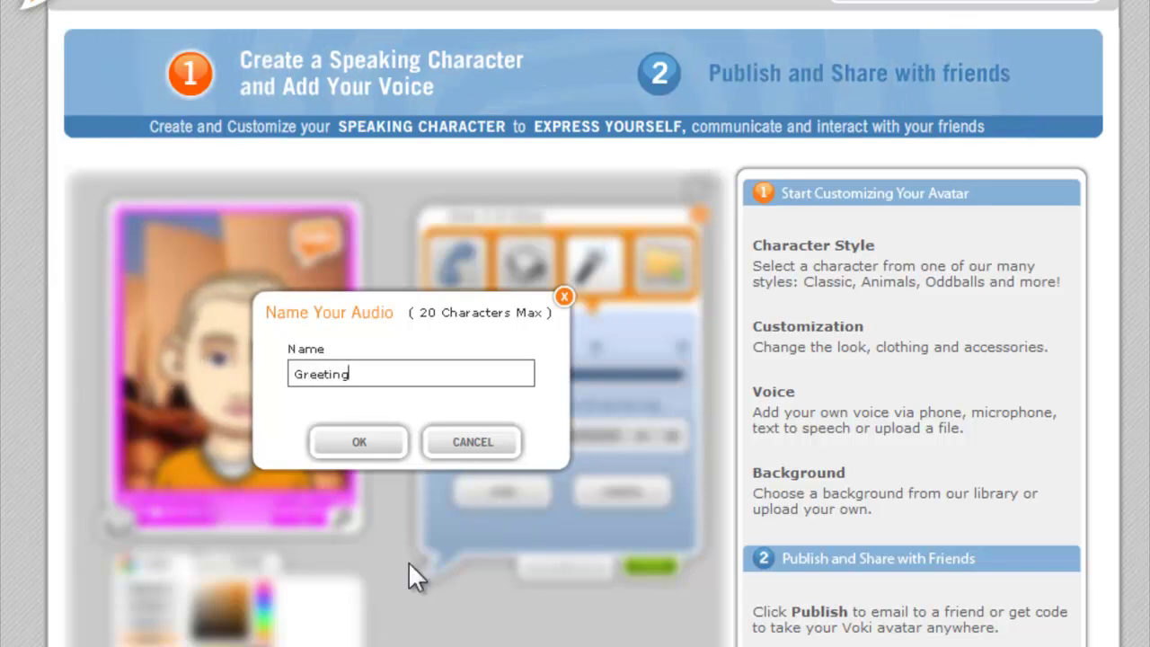
{"action": "left_click", "coordinate": [365, 443]}
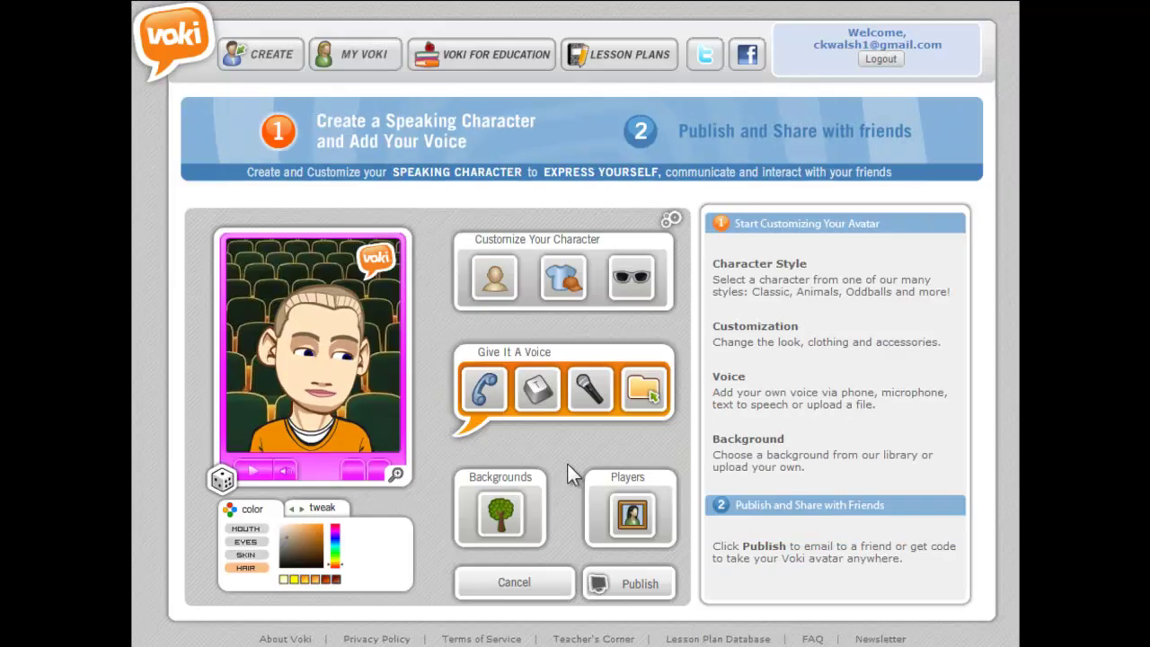
Open Backgrounds and try the animated sun-with-sunglasses backdrop.
{"action": "left_click", "coordinate": [496, 518]}
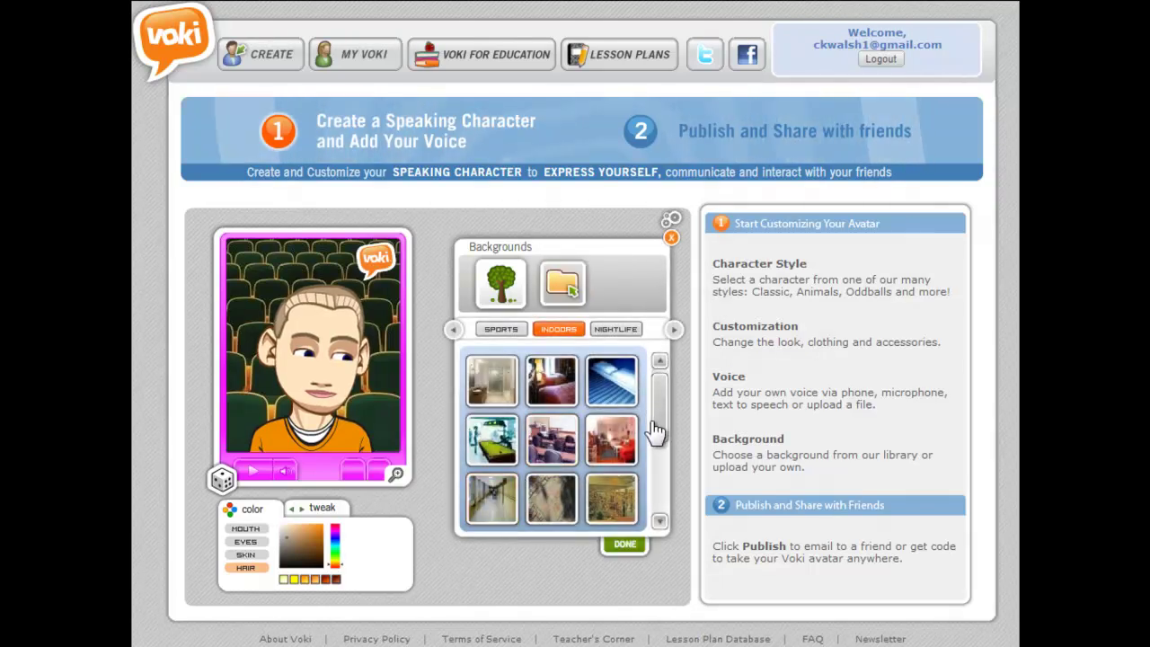
{"action": "scroll", "coordinate": [651, 414], "scroll_direction": "down", "scroll_amount": 5}
{"action": "scroll", "coordinate": [649, 400], "scroll_direction": "up", "scroll_amount": 5}
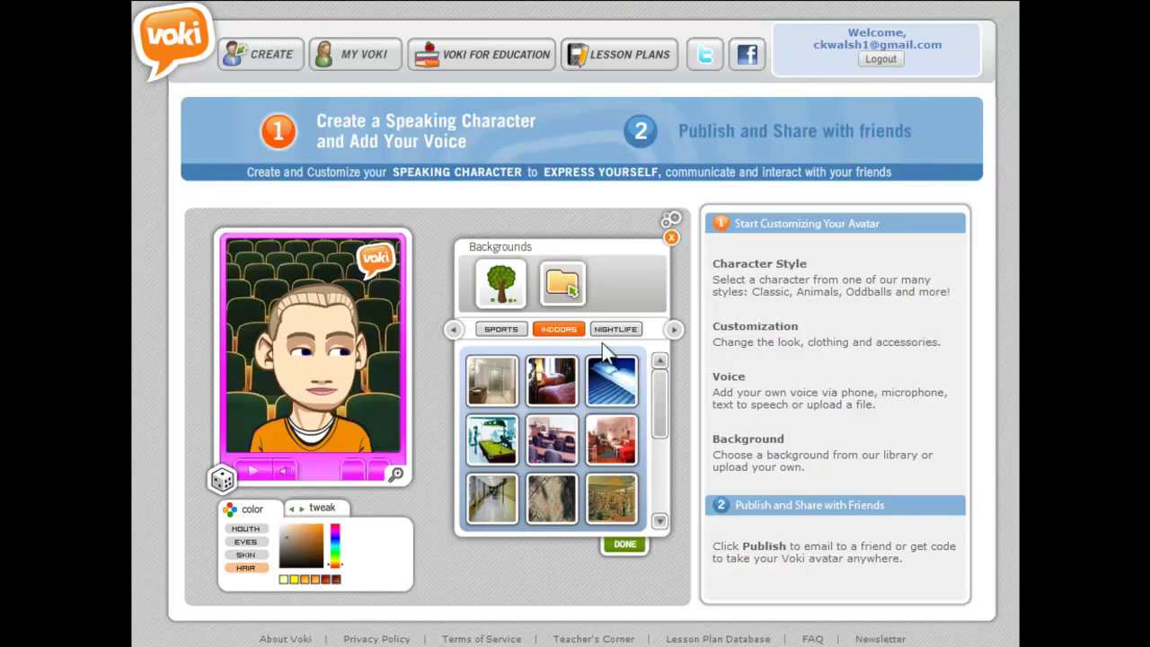
{"action": "left_click", "coordinate": [454, 330]}
{"action": "left_click", "coordinate": [454, 330]}
{"action": "left_click", "coordinate": [454, 330]}
{"action": "left_click", "coordinate": [453, 330]}
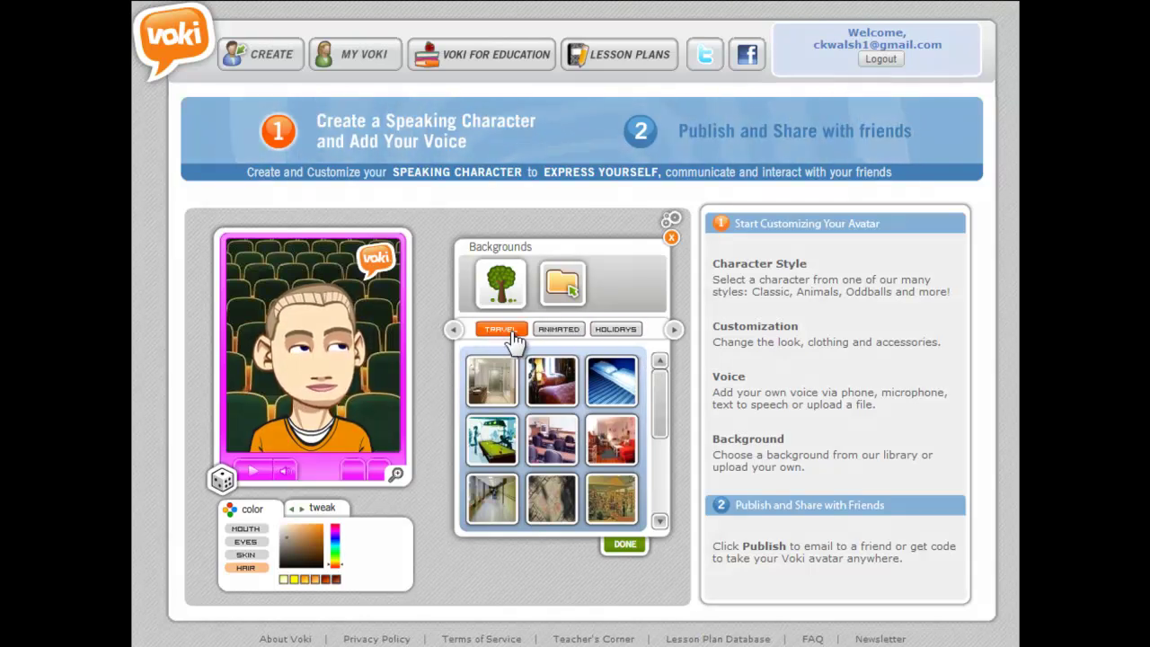
{"action": "left_click", "coordinate": [553, 330]}
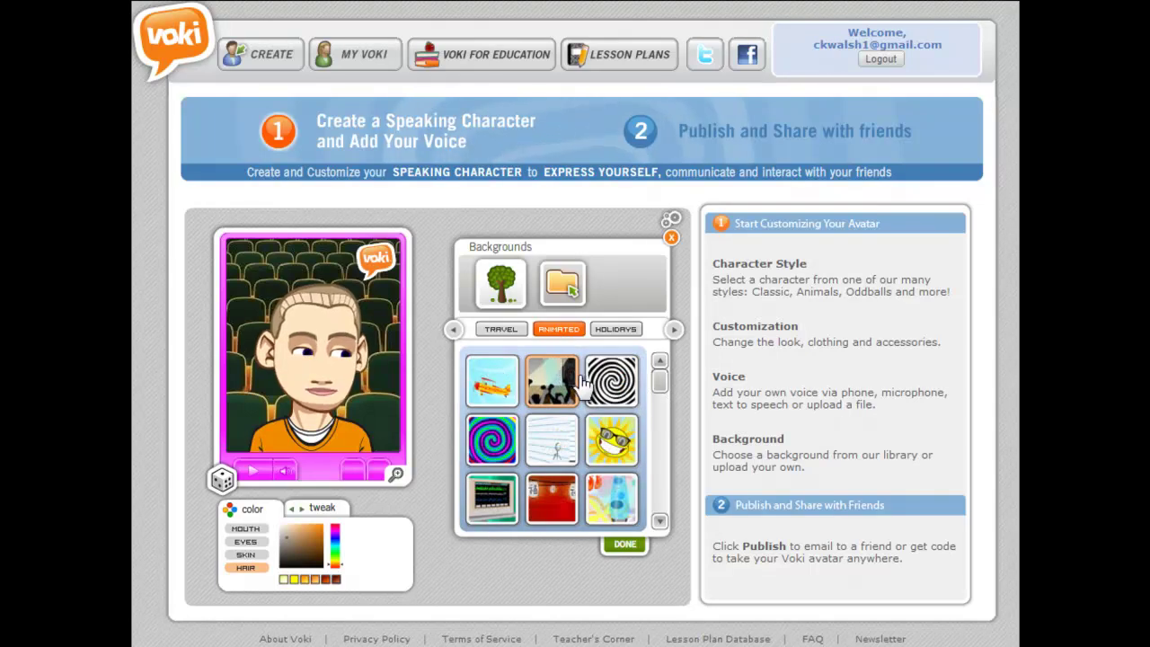
{"action": "left_click", "coordinate": [609, 440]}
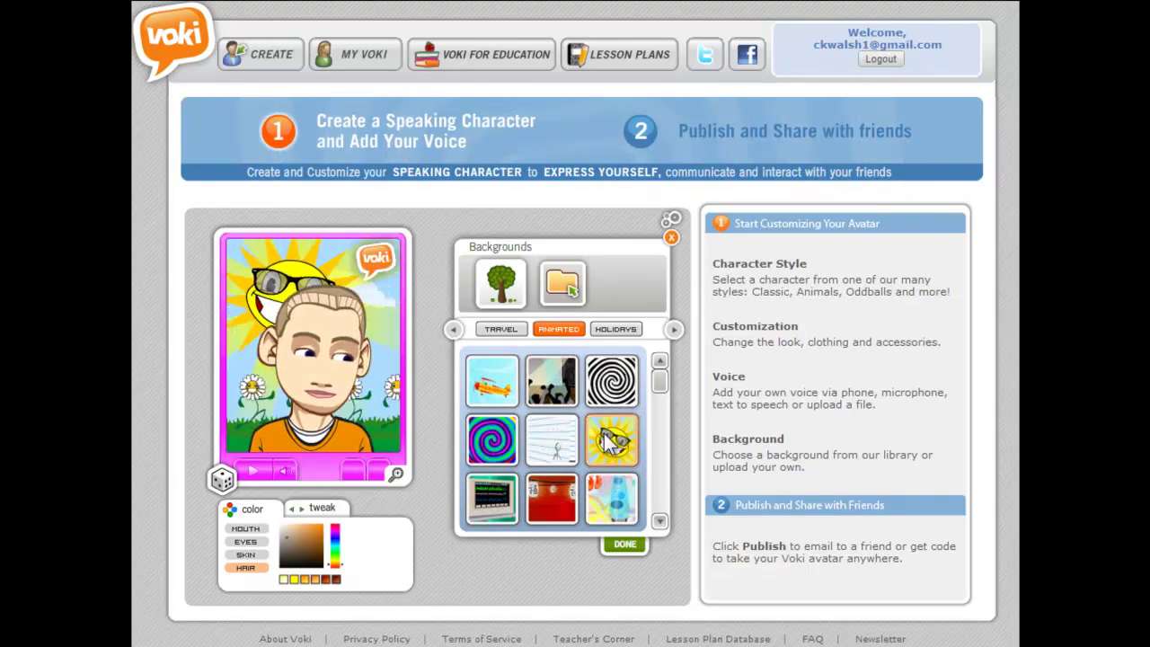
Try the Obscure lime-and-fruit photo, then set the Indoors classroom scene as backdrop.
{"action": "left_click", "coordinate": [674, 330]}
{"action": "left_click", "coordinate": [674, 329]}
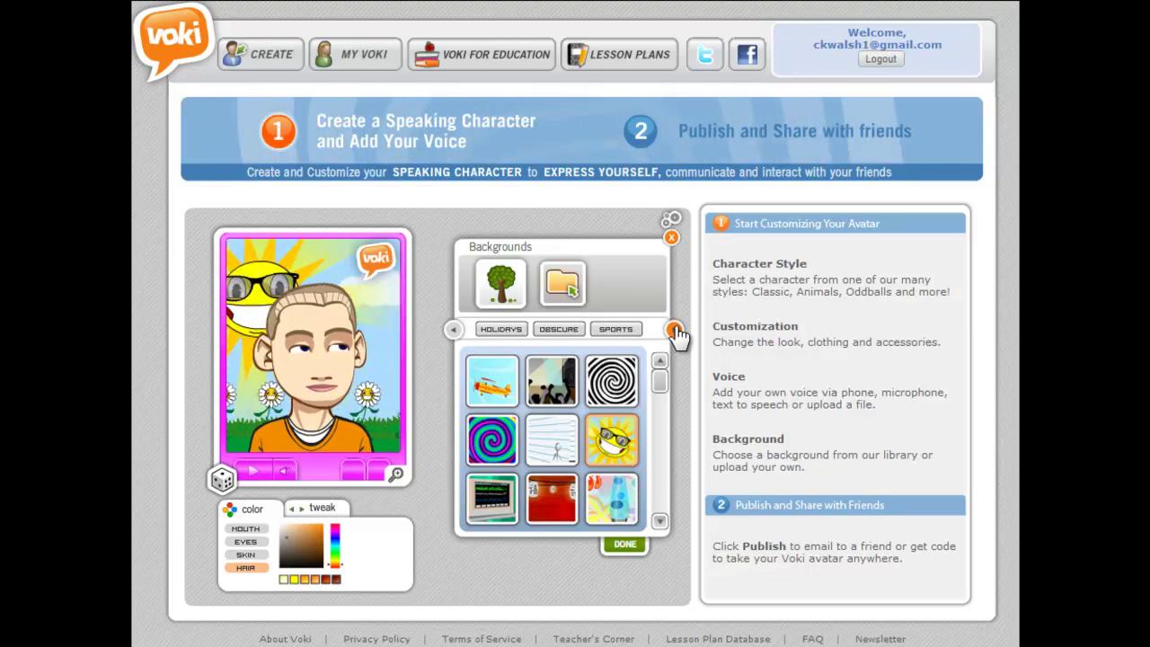
{"action": "left_click", "coordinate": [674, 330]}
{"action": "left_click", "coordinate": [490, 331]}
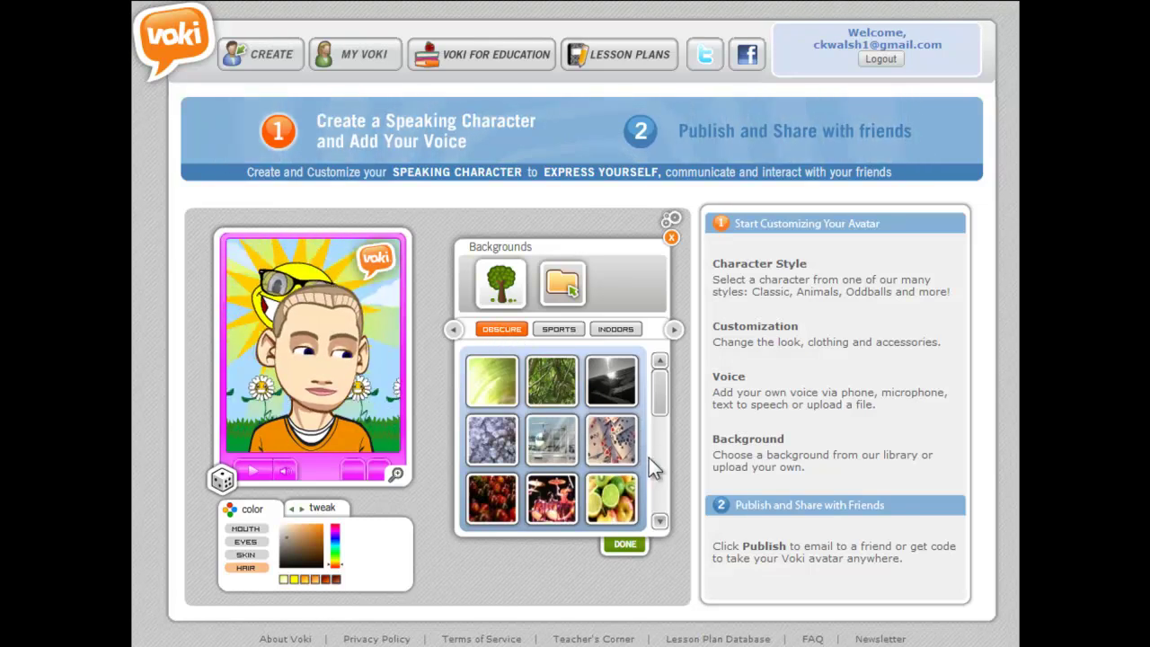
{"action": "left_click", "coordinate": [617, 493]}
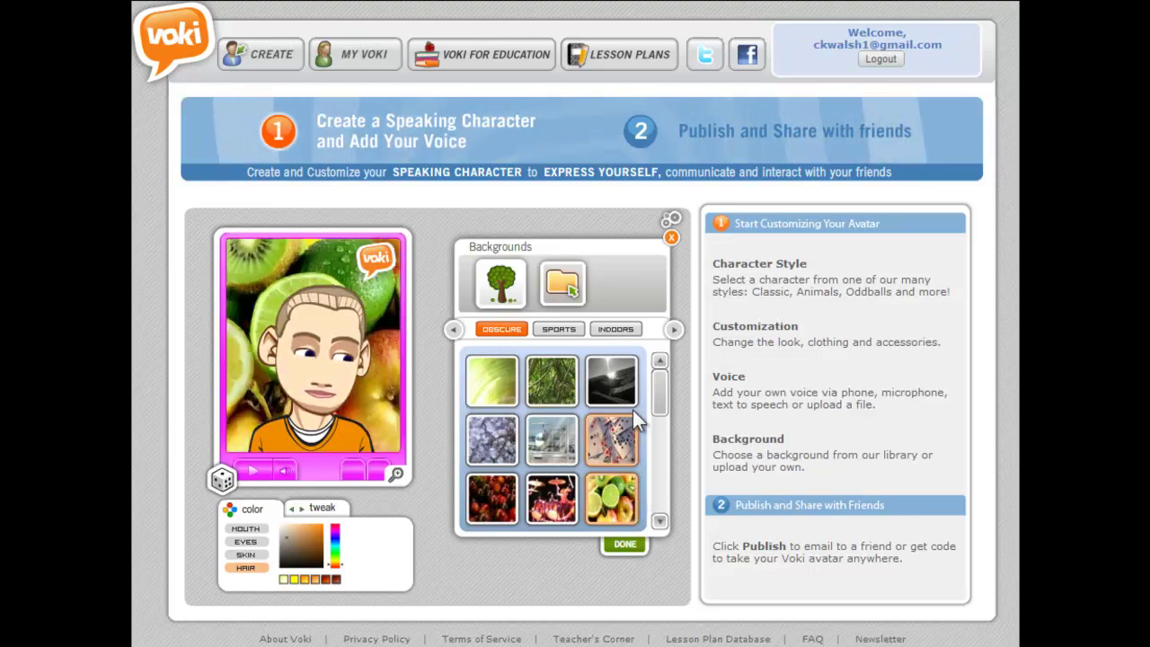
{"action": "left_click", "coordinate": [674, 330]}
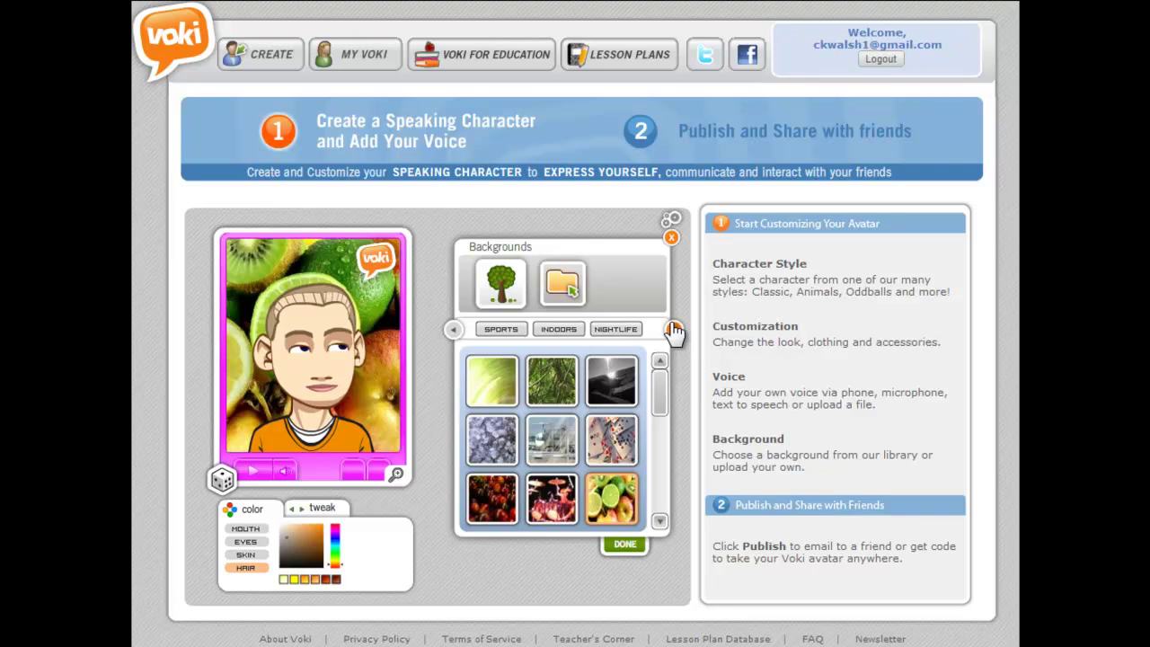
{"action": "left_click", "coordinate": [554, 328]}
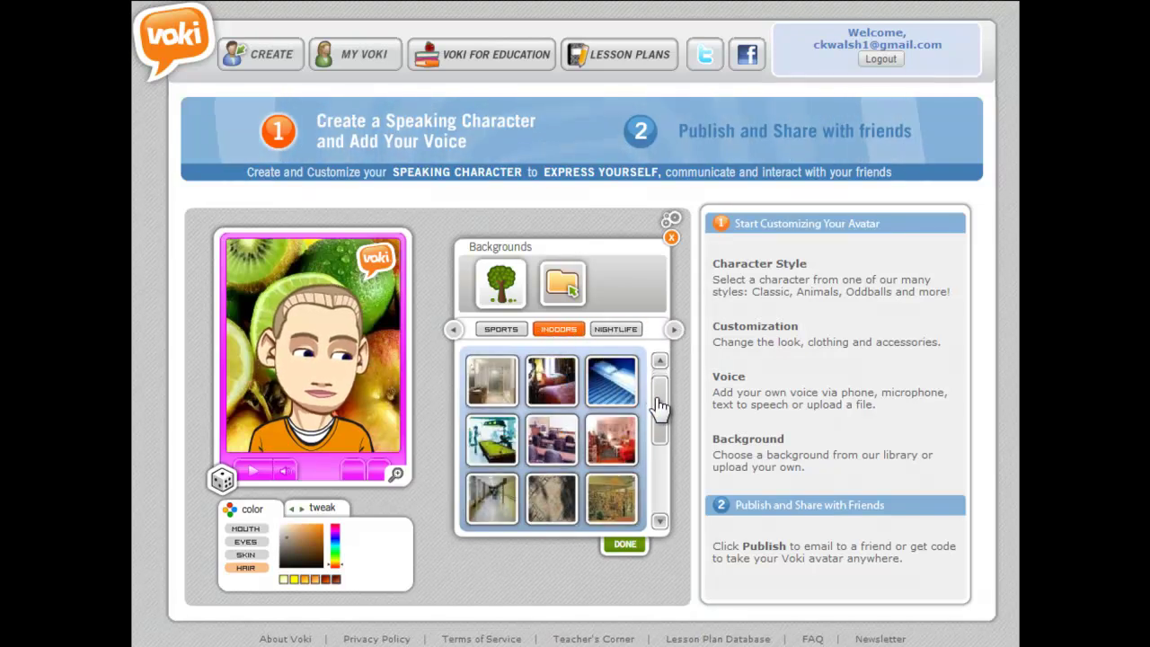
{"action": "left_click", "coordinate": [550, 440]}
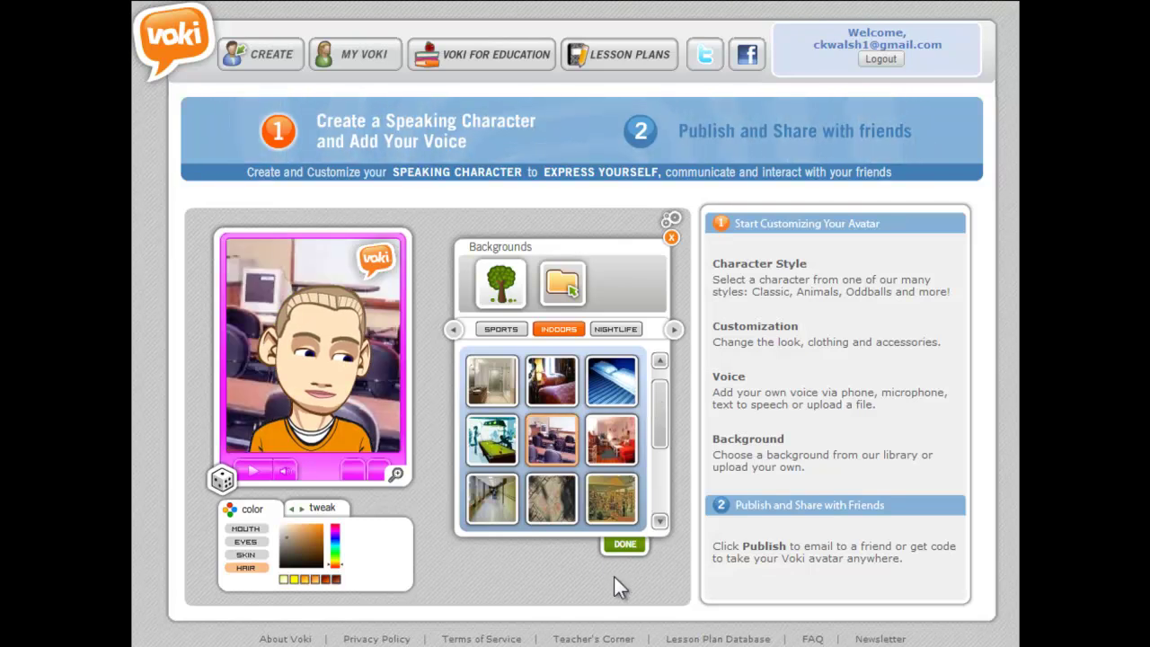
Finish the background, then publish and save the avatar scene titled 'Hello'.
{"action": "left_click", "coordinate": [624, 544]}
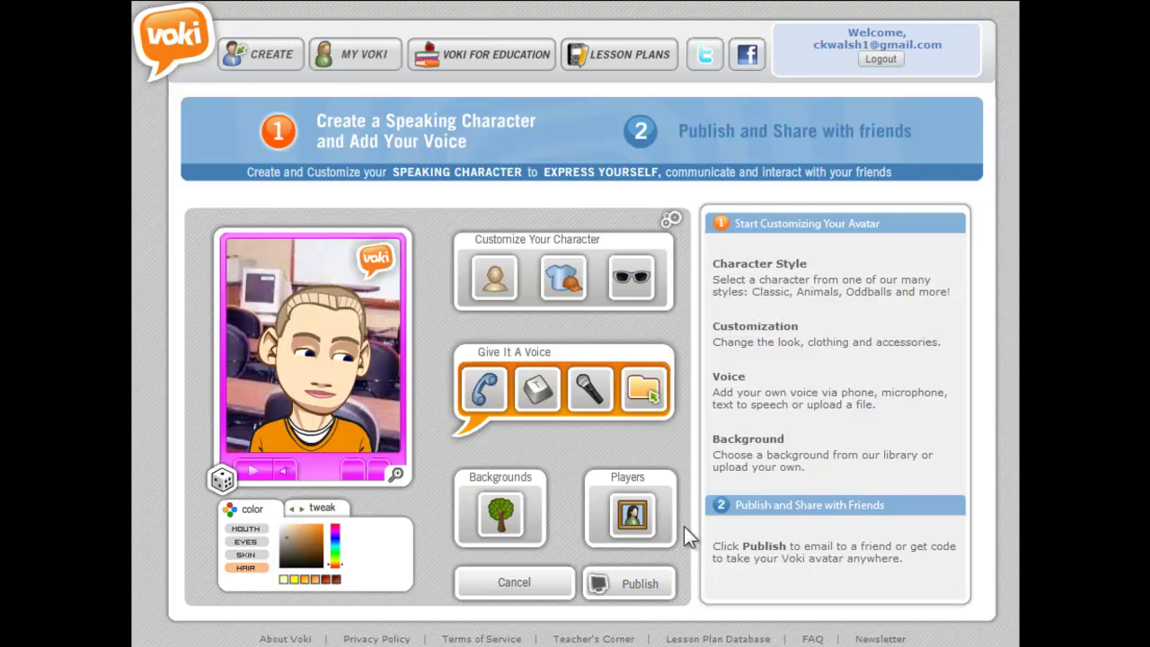
{"action": "left_click", "coordinate": [625, 584]}
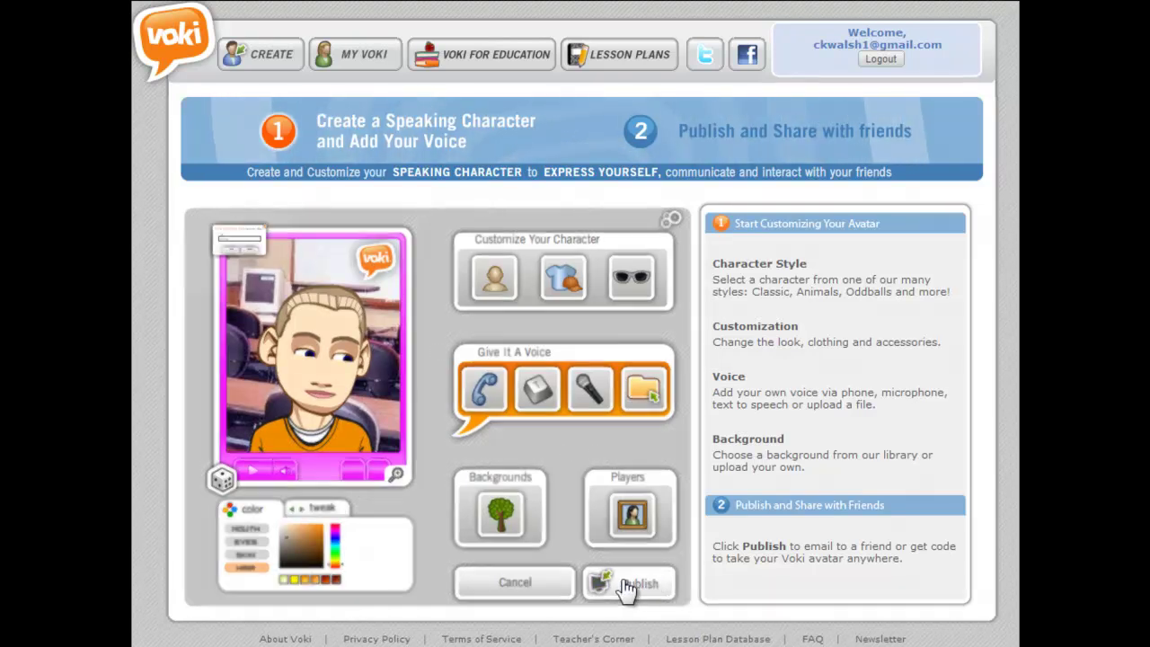
{"action": "left_click", "coordinate": [410, 358]}
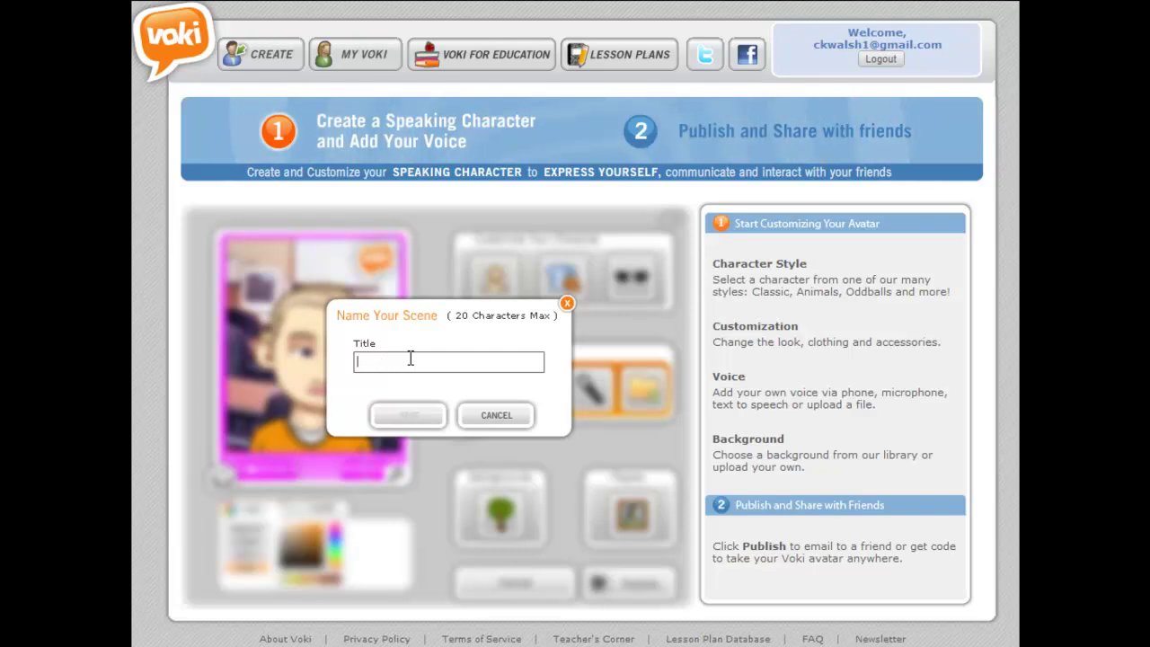
{"action": "type", "text": "Hello"}
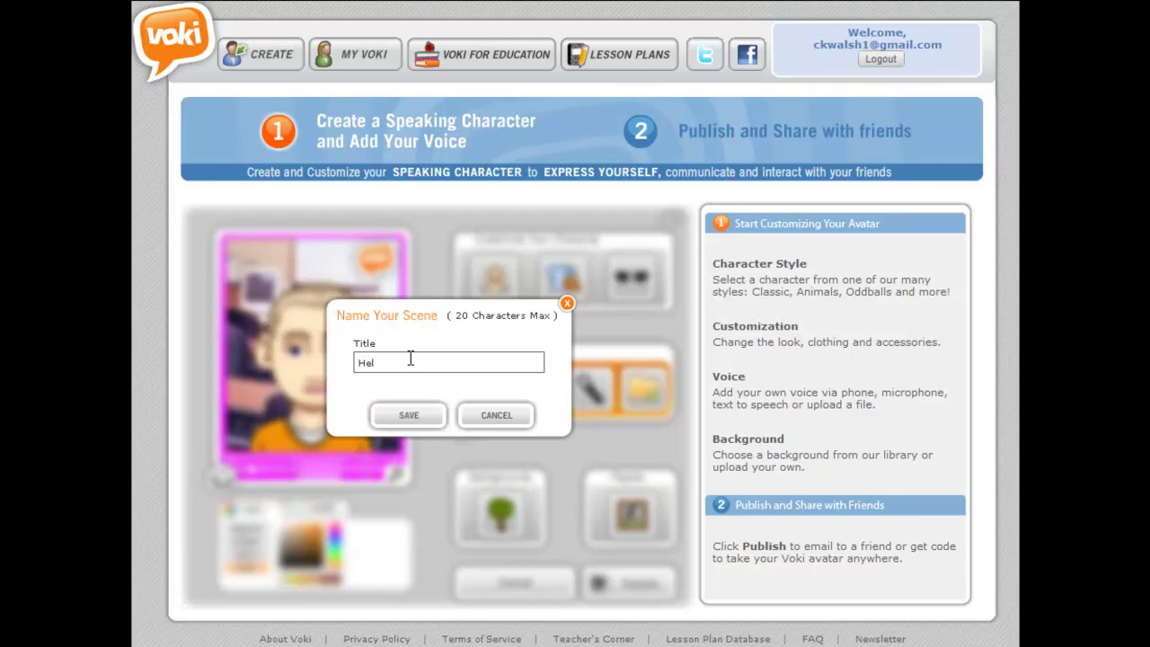
{"action": "left_click", "coordinate": [405, 416]}
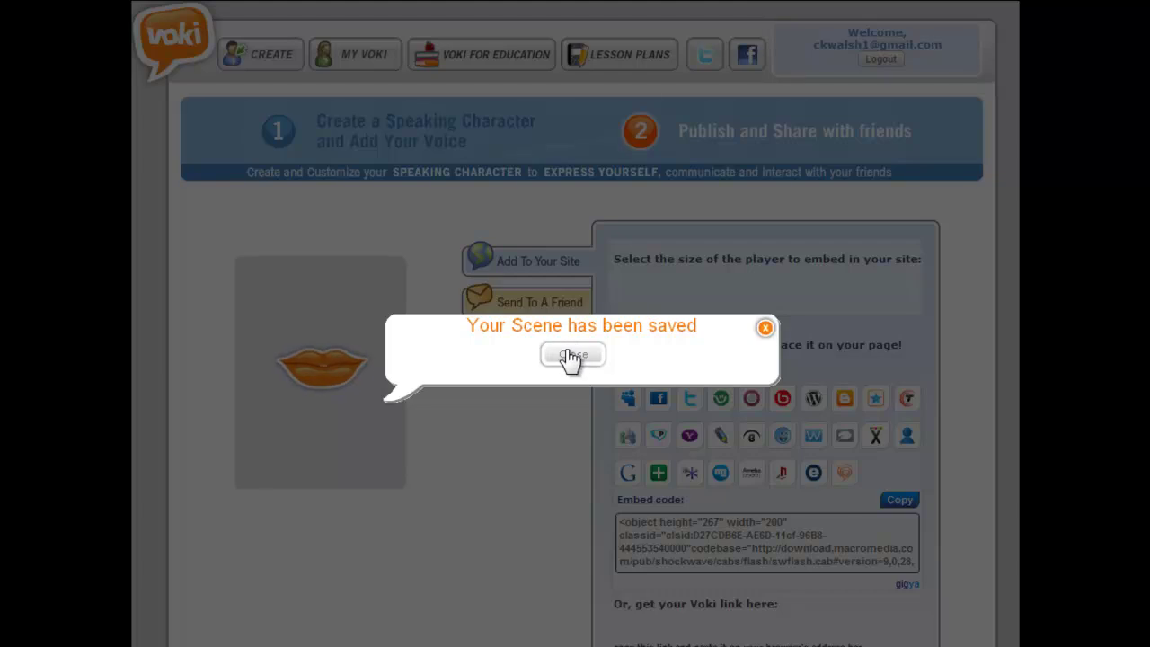
Dismiss the saved message, view Send To A Friend and Add To Your Site, then share to Facebook.
{"action": "left_click", "coordinate": [765, 328]}
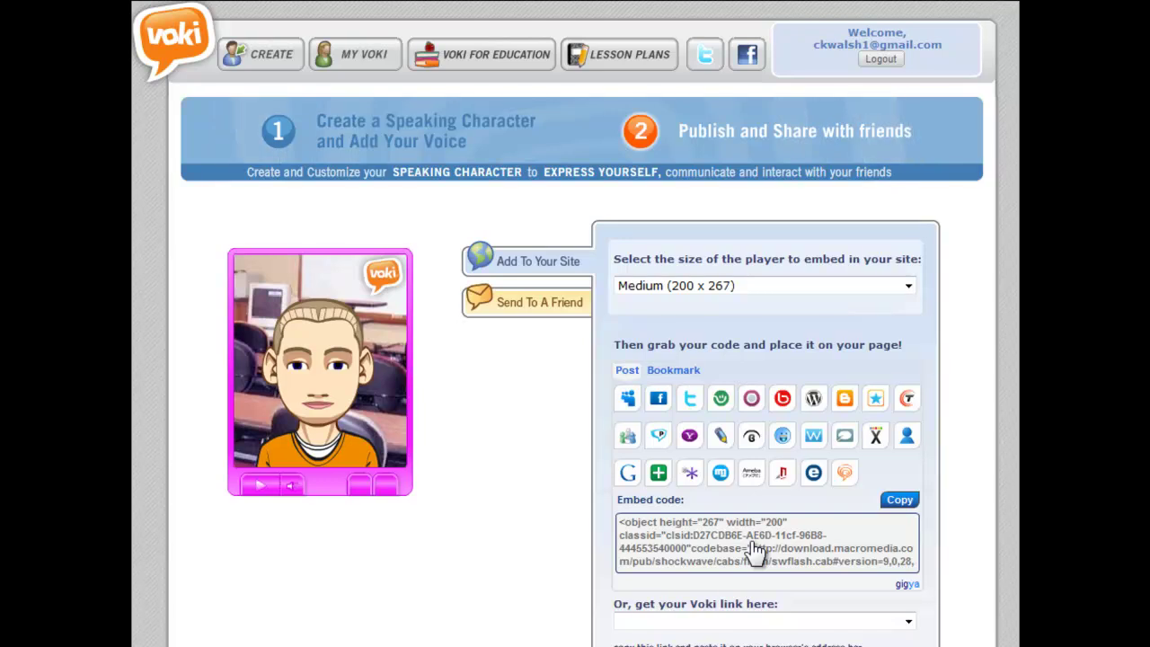
{"action": "left_click", "coordinate": [532, 313]}
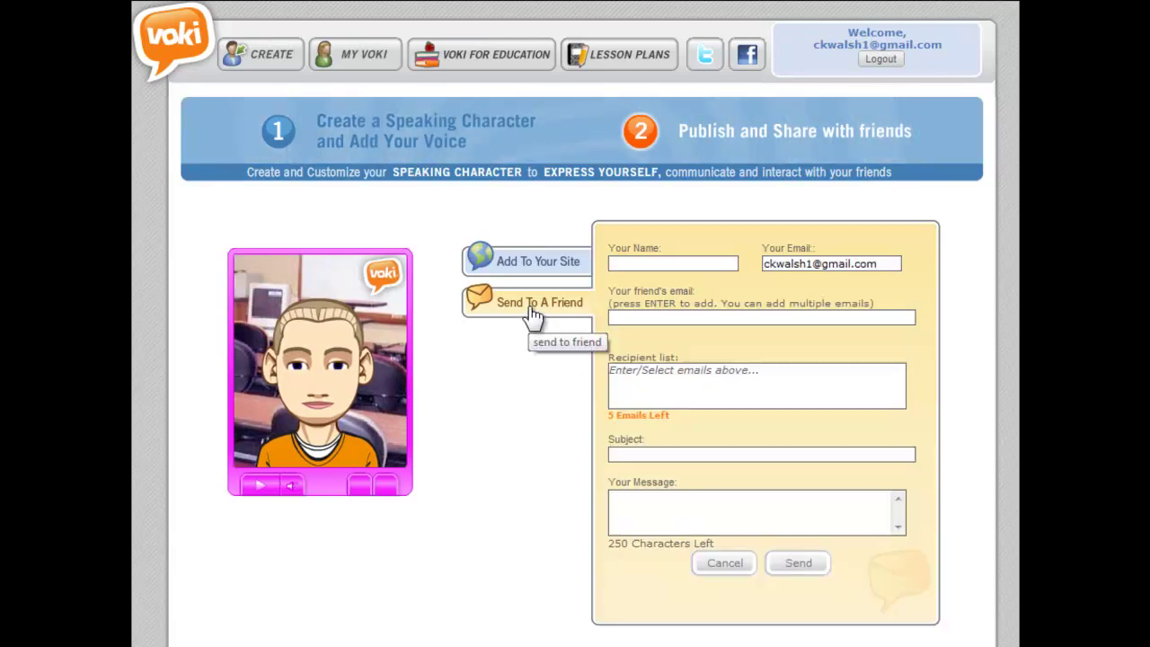
{"action": "left_click", "coordinate": [537, 275]}
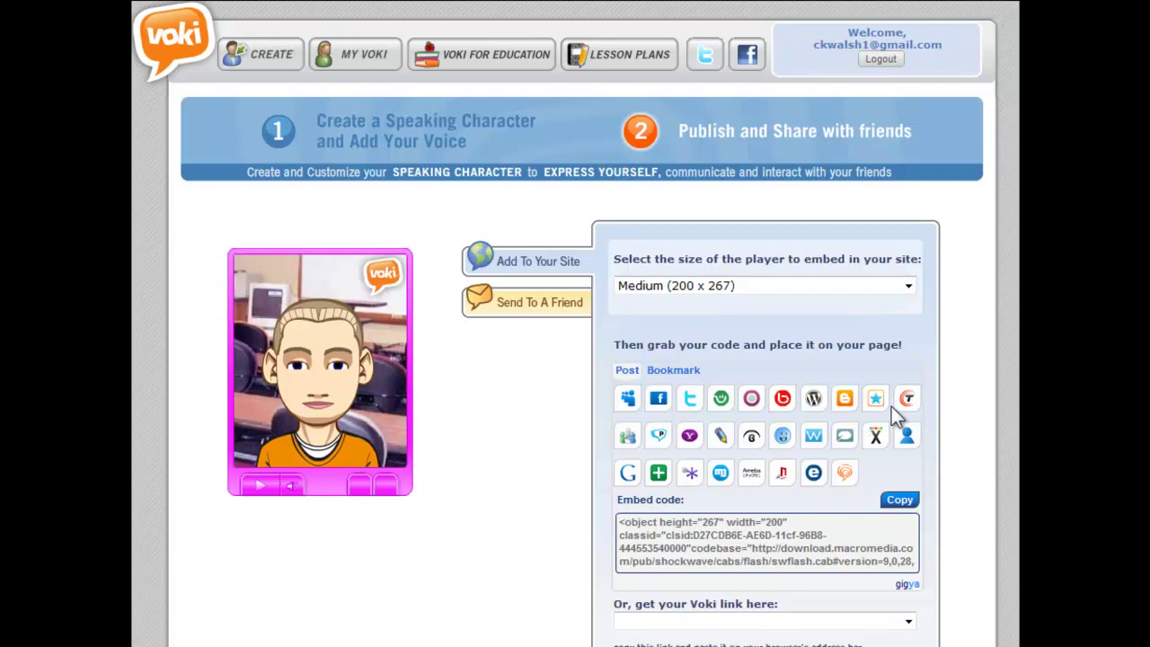
{"action": "left_click", "coordinate": [659, 400]}
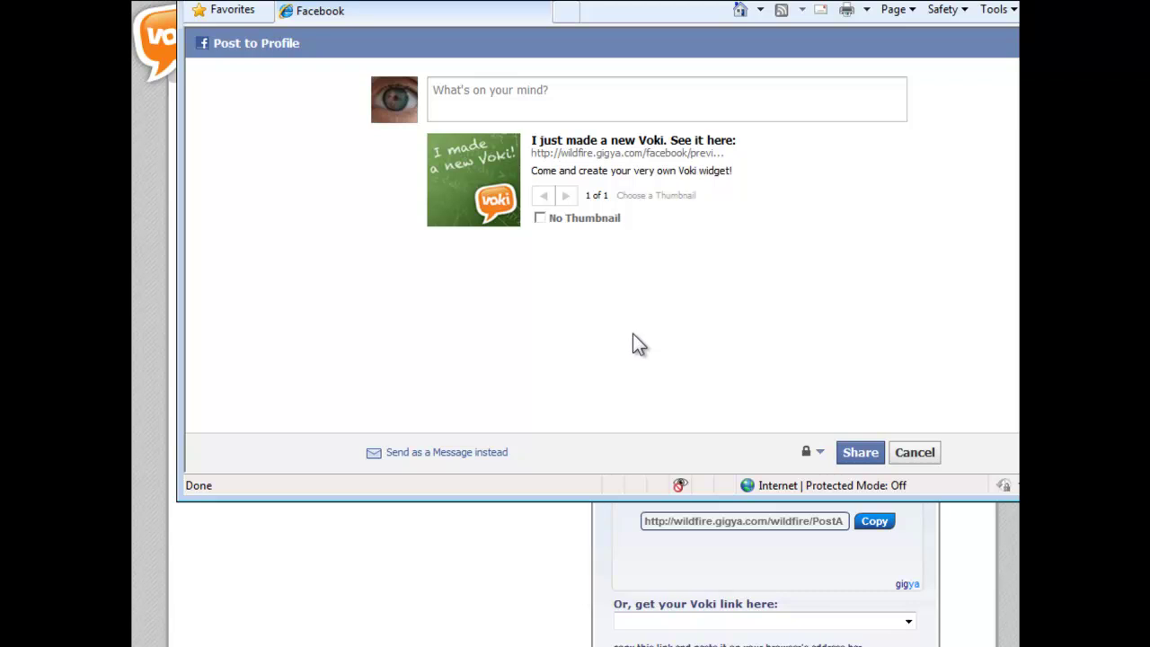
Cancel the Facebook post and confirm closing its Internet Explorer window.
{"action": "left_click", "coordinate": [913, 452]}
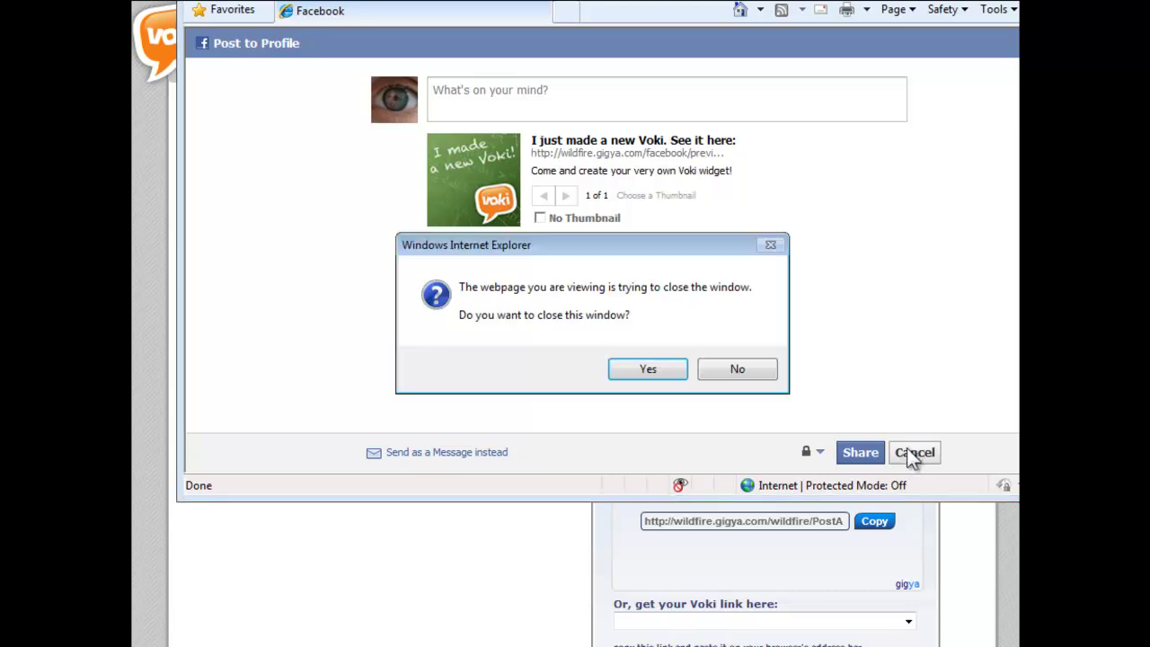
{"action": "left_click", "coordinate": [649, 369]}
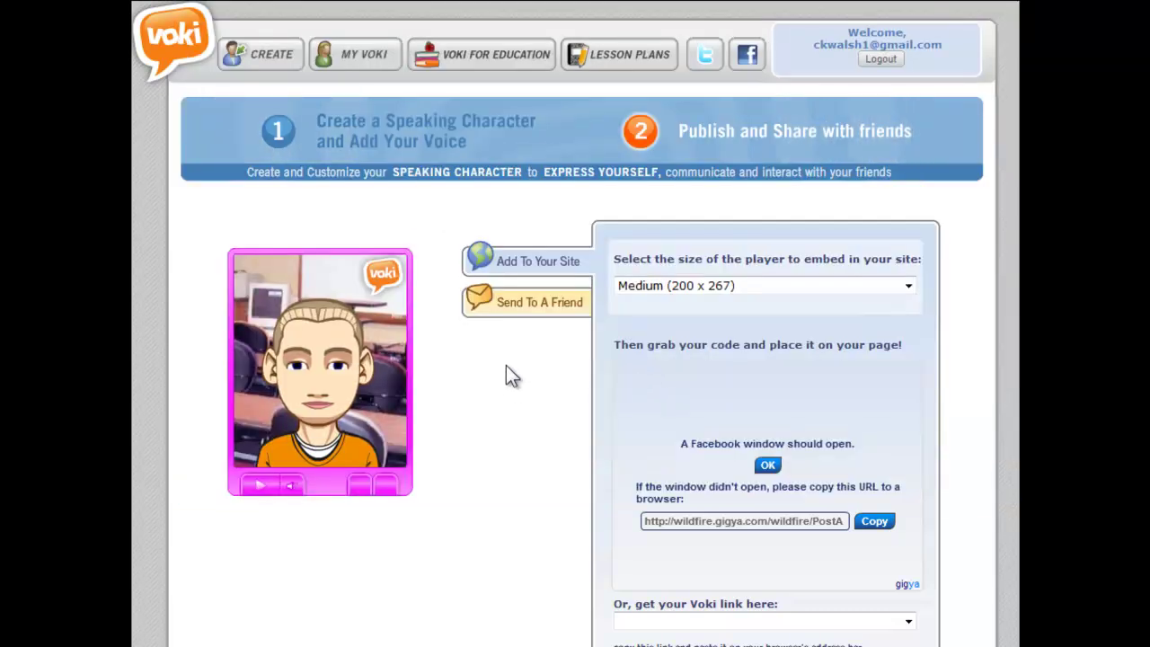
In My Voki, open and close the Hello Voki's editor, then play its 0:05 greeting.
{"action": "left_click", "coordinate": [532, 270]}
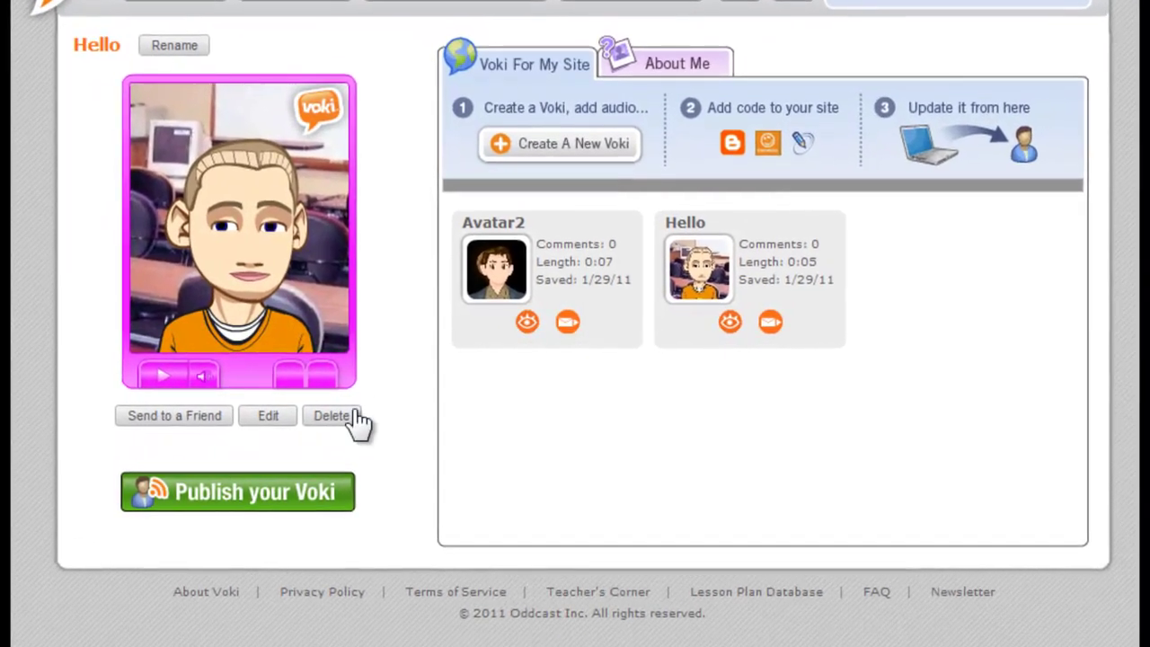
{"action": "left_click", "coordinate": [257, 425]}
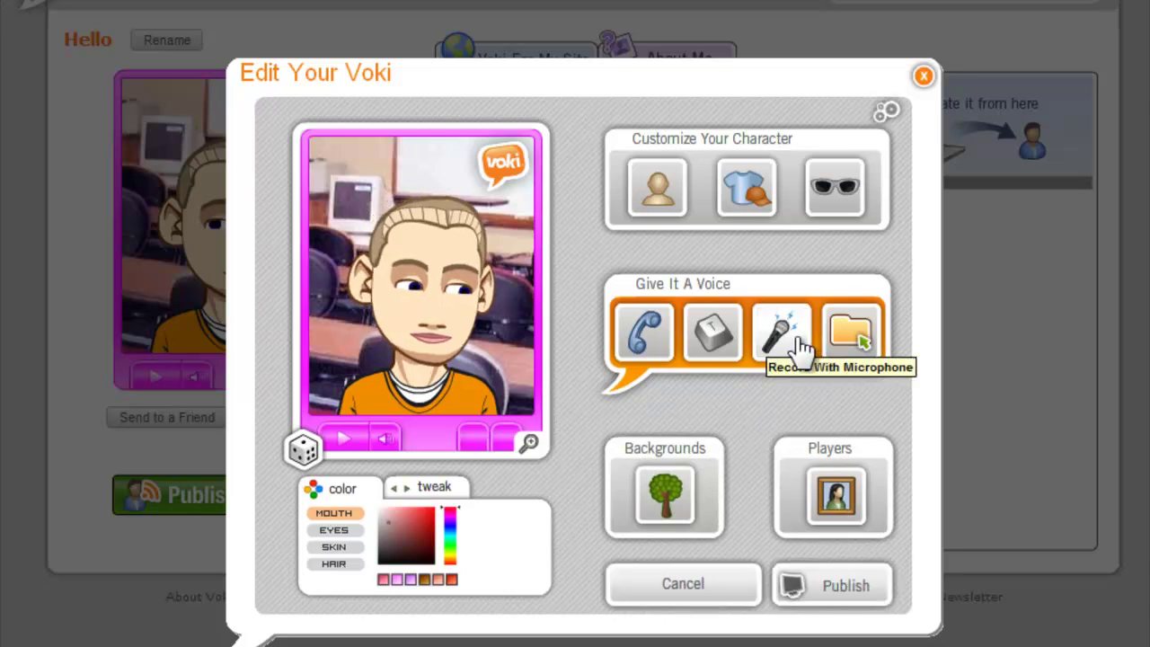
{"action": "left_click", "coordinate": [923, 76]}
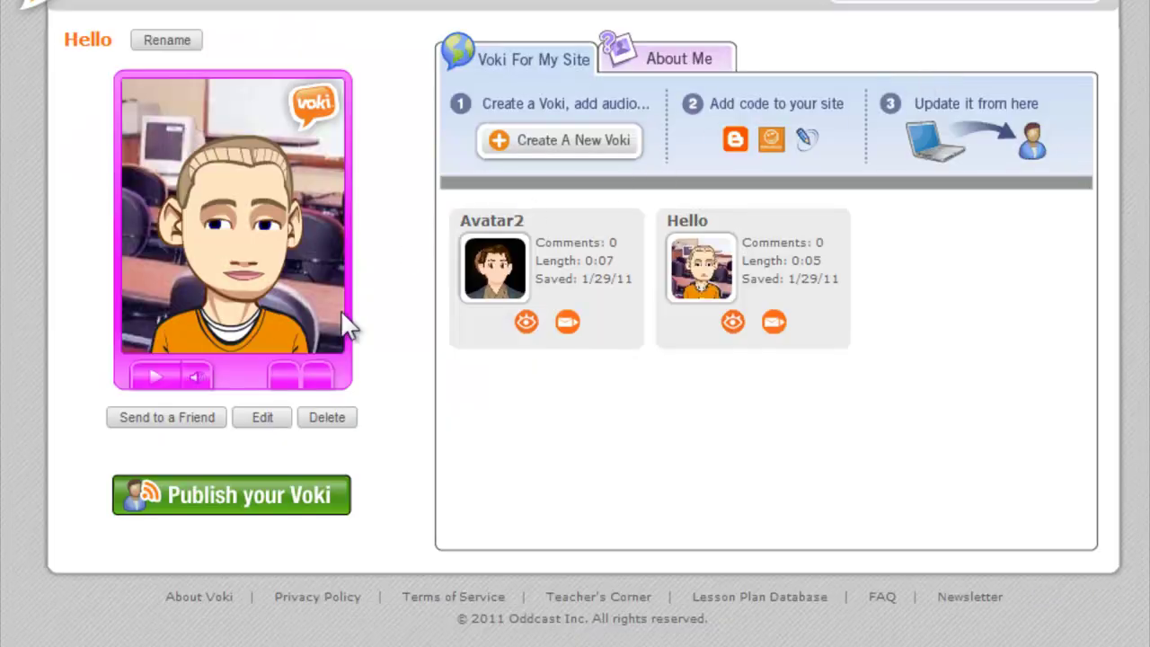
{"action": "left_click", "coordinate": [155, 381]}
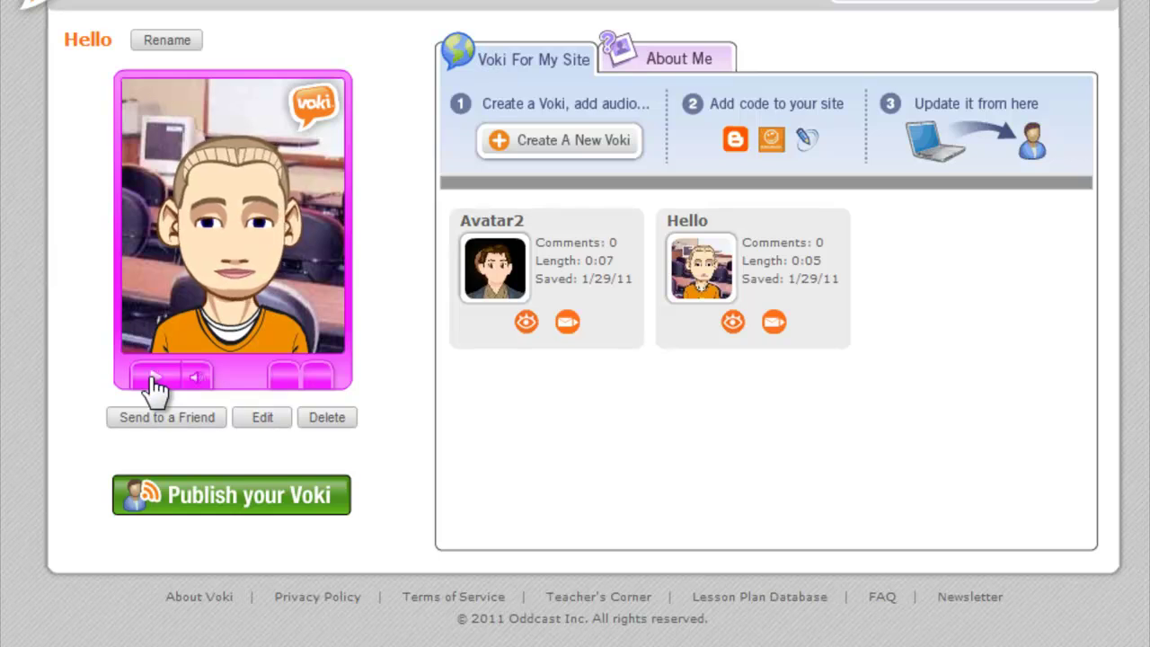